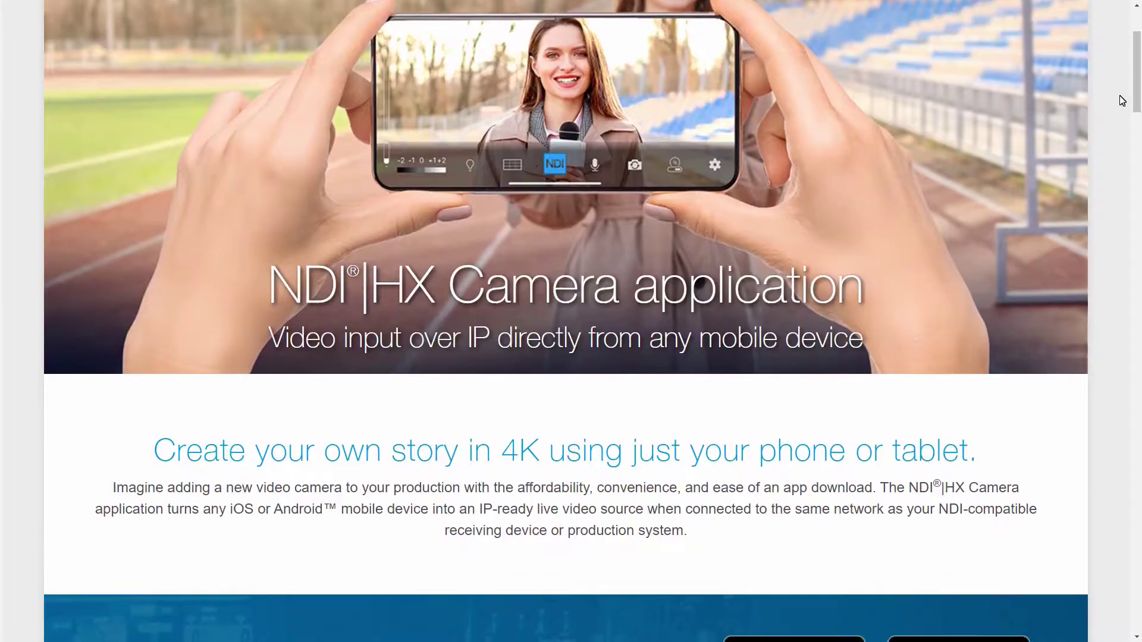
Step: Scroll the NDI|HX Camera product page down to the App Store / Google Play download banner
{"action": "scroll", "coordinate": [1122, 101], "scroll_direction": "down", "scroll_amount": 2}
{"action": "scroll", "coordinate": [1123, 101], "scroll_direction": "down", "scroll_amount": 3}
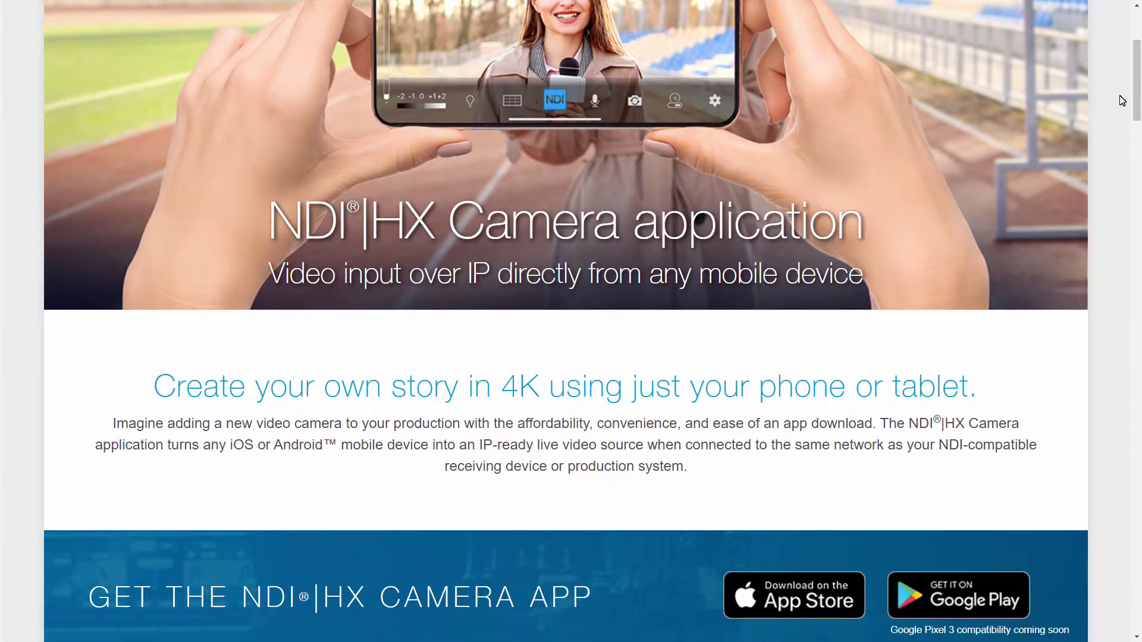
{"action": "scroll", "coordinate": [1122, 101], "scroll_direction": "down", "scroll_amount": 3}
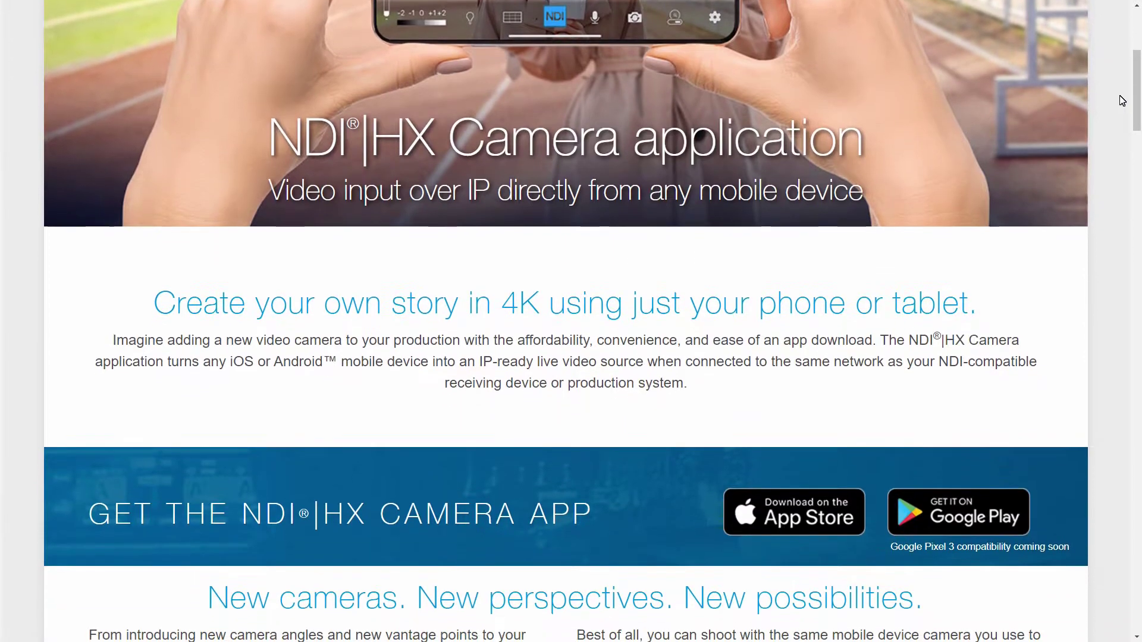
{"action": "scroll", "coordinate": [1123, 102], "scroll_direction": "down", "scroll_amount": 1}
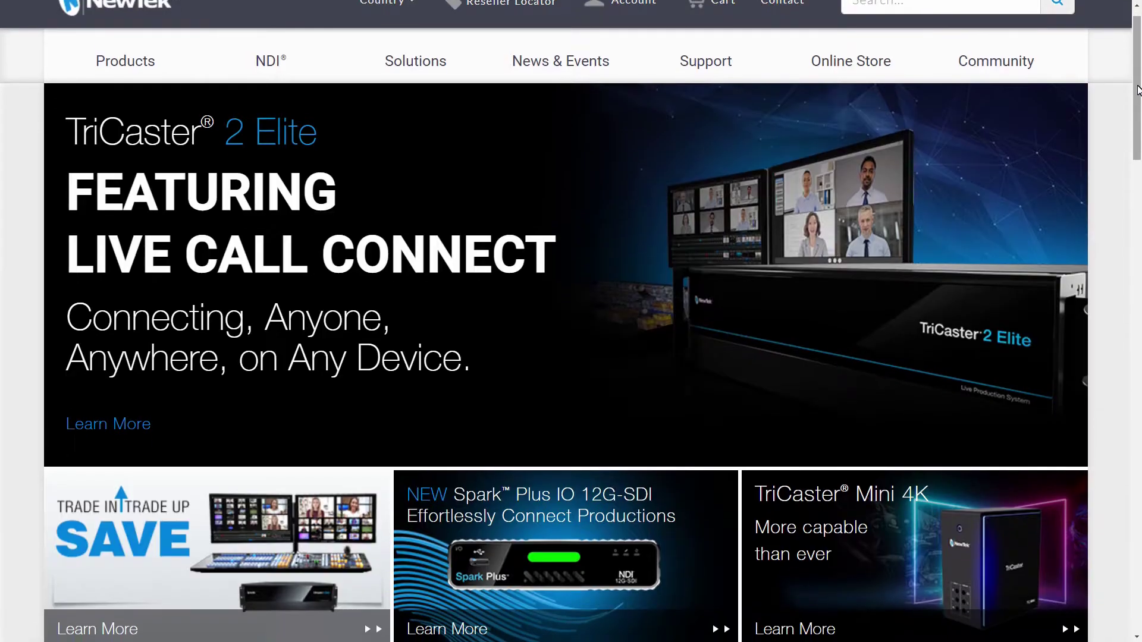
Step: Scroll the NewTek home page past the TriCaster banner to the TalkShow and Broadcast Software cards
{"action": "scroll", "coordinate": [1138, 91], "scroll_direction": "down", "scroll_amount": 3}
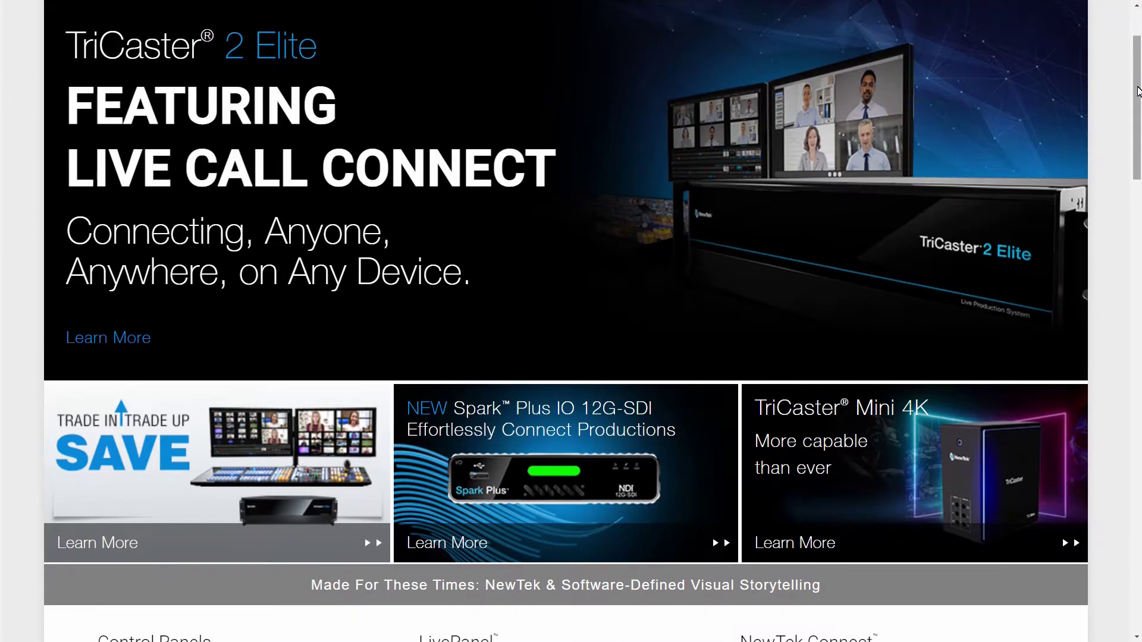
{"action": "scroll", "coordinate": [1138, 91], "scroll_direction": "down", "scroll_amount": 3}
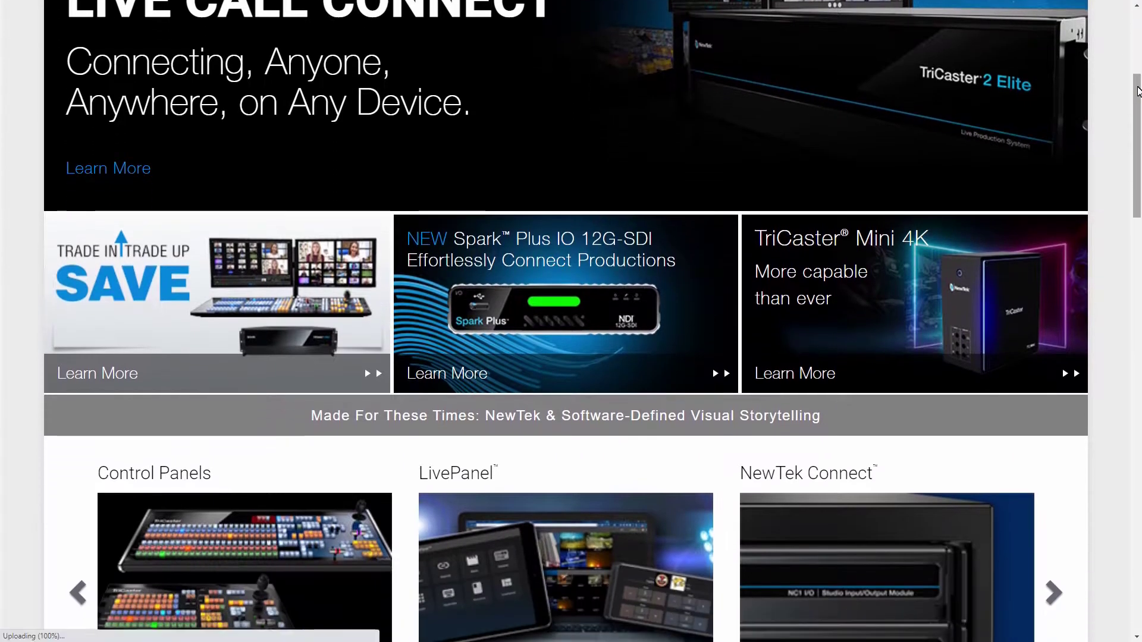
{"action": "scroll", "coordinate": [1137, 90], "scroll_direction": "down", "scroll_amount": 3}
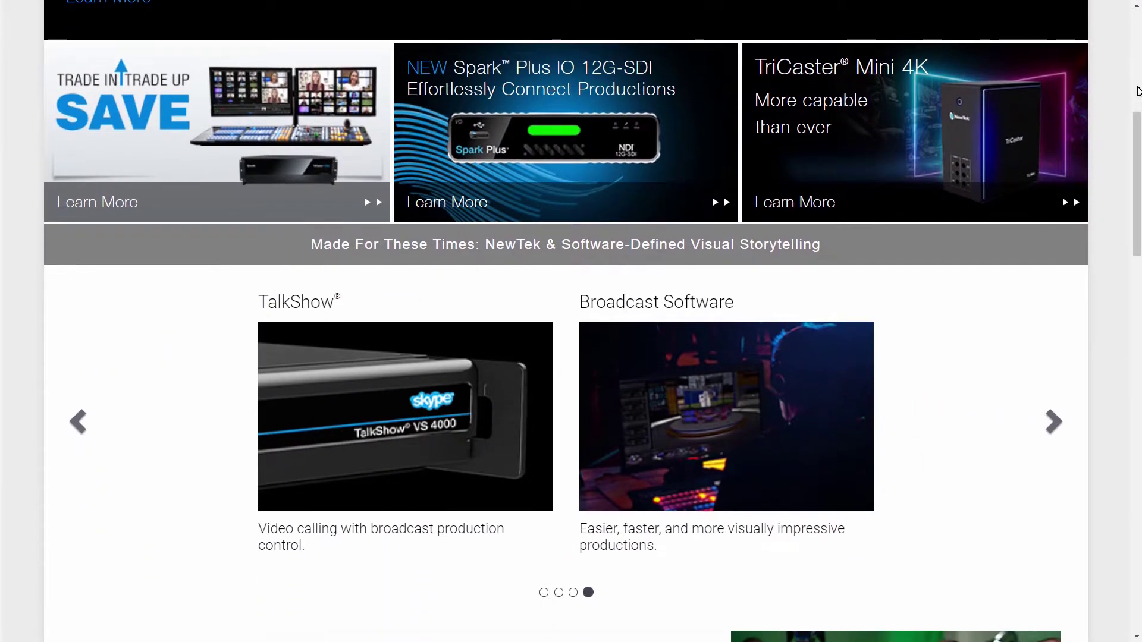
{"action": "scroll", "coordinate": [1138, 91], "scroll_direction": "down", "scroll_amount": 2}
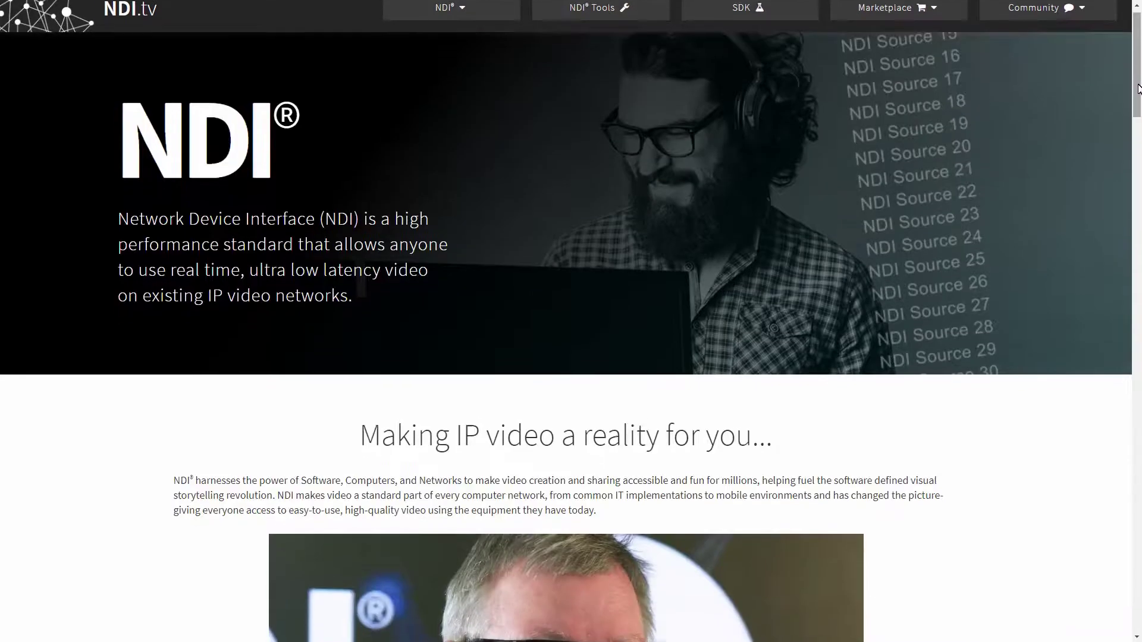
Step: Scroll NDI.tv past the hero banner to the 'Making IP video a reality for you' video
{"action": "left_click_drag", "start_coordinate": [1138, 73], "coordinate": [1139, 90]}
{"action": "scroll", "coordinate": [1138, 89], "scroll_direction": "down", "scroll_amount": 2}
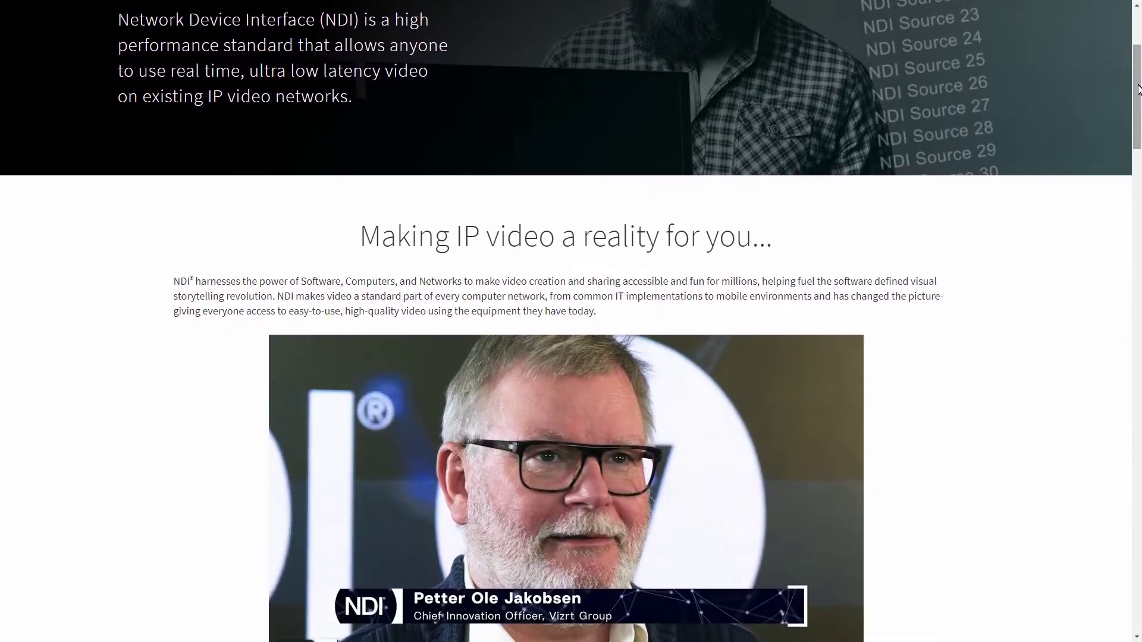
{"action": "scroll", "coordinate": [1138, 90], "scroll_direction": "down", "scroll_amount": 2}
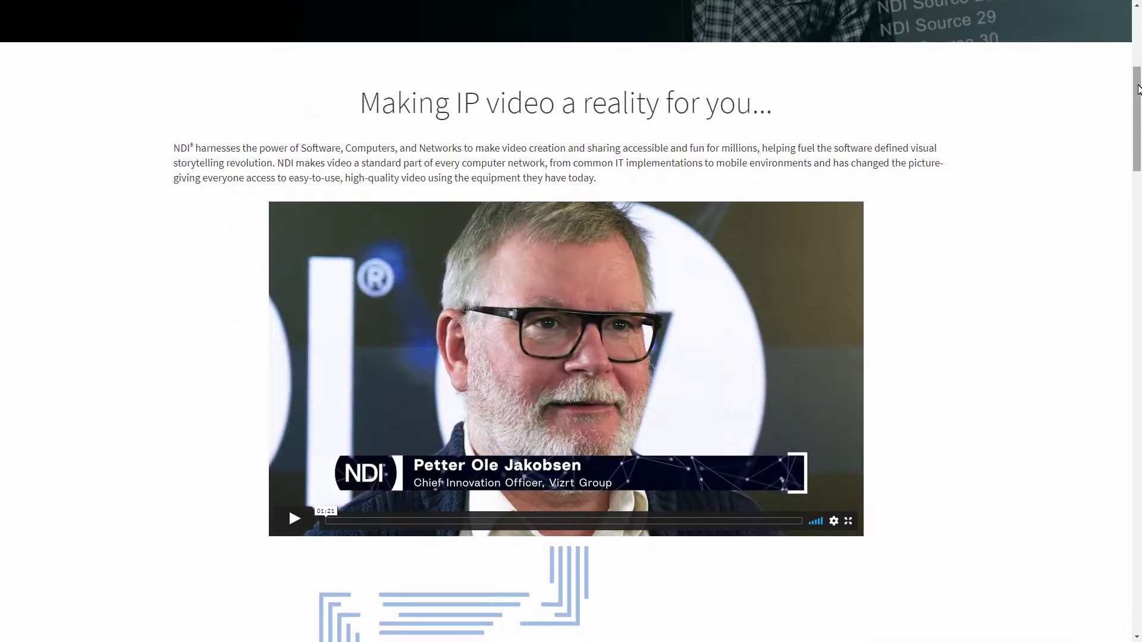
{"action": "scroll", "coordinate": [1139, 89], "scroll_direction": "down", "scroll_amount": 2}
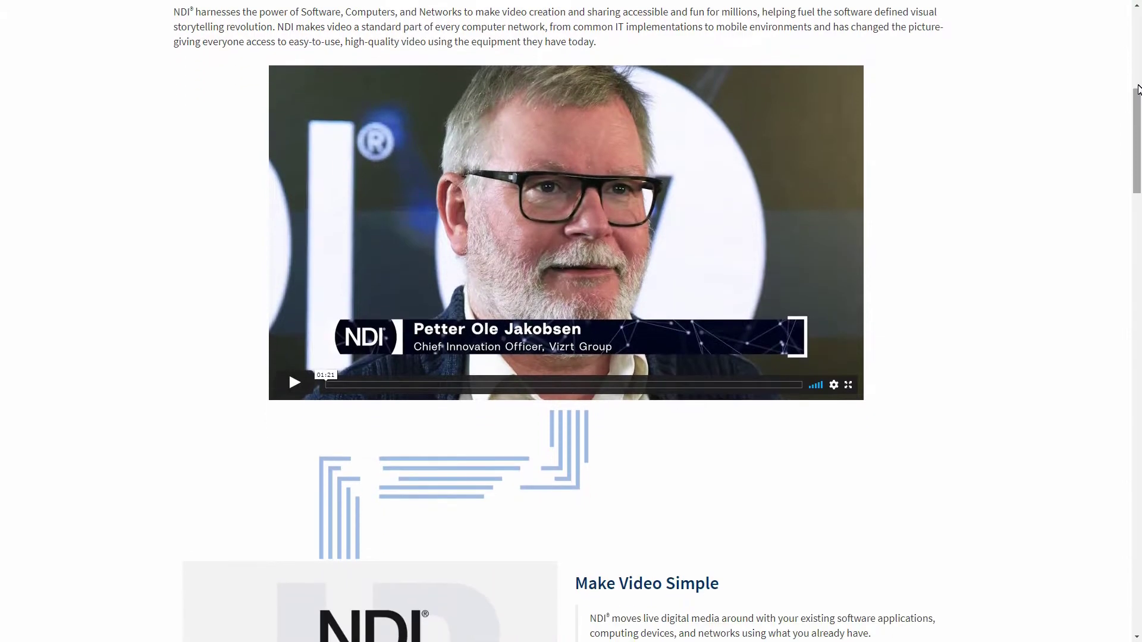
{"action": "scroll", "coordinate": [1138, 89], "scroll_direction": "down", "scroll_amount": 2}
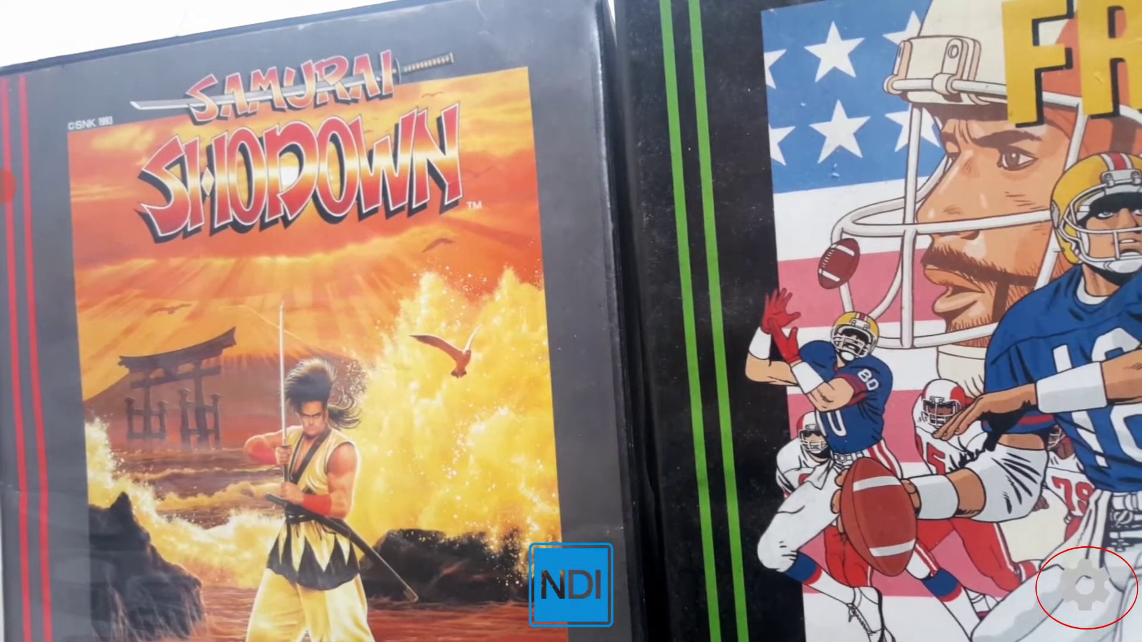
Step: Show the camera controls and step the stream resolution from 1920x1080 down to 640x480
{"action": "left_click", "coordinate": [1084, 585]}
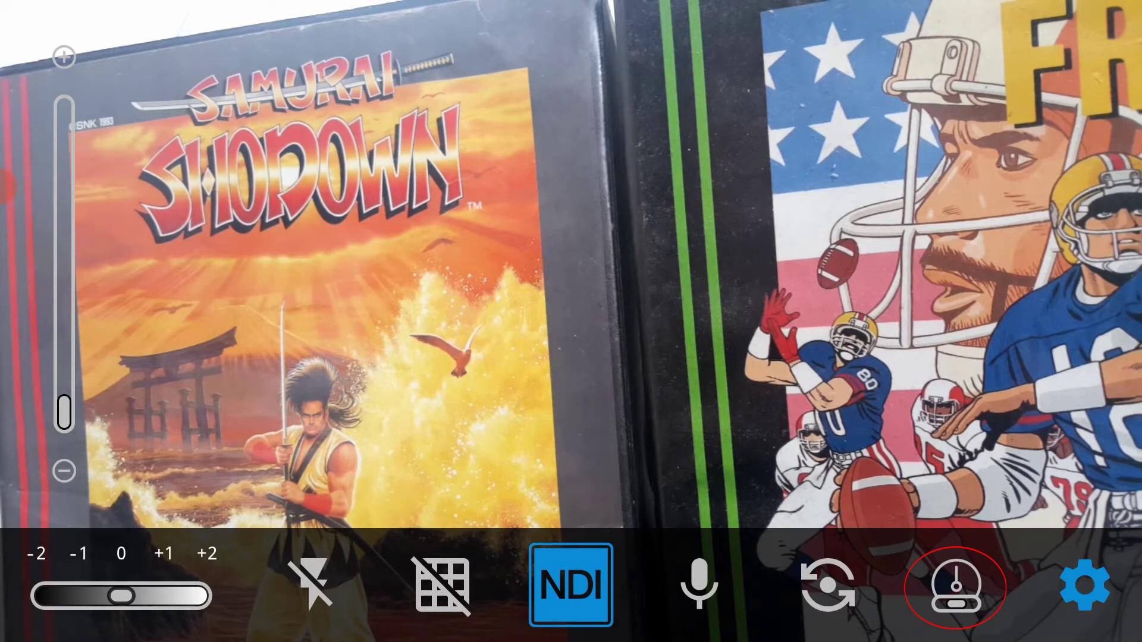
{"action": "left_click", "coordinate": [955, 586]}
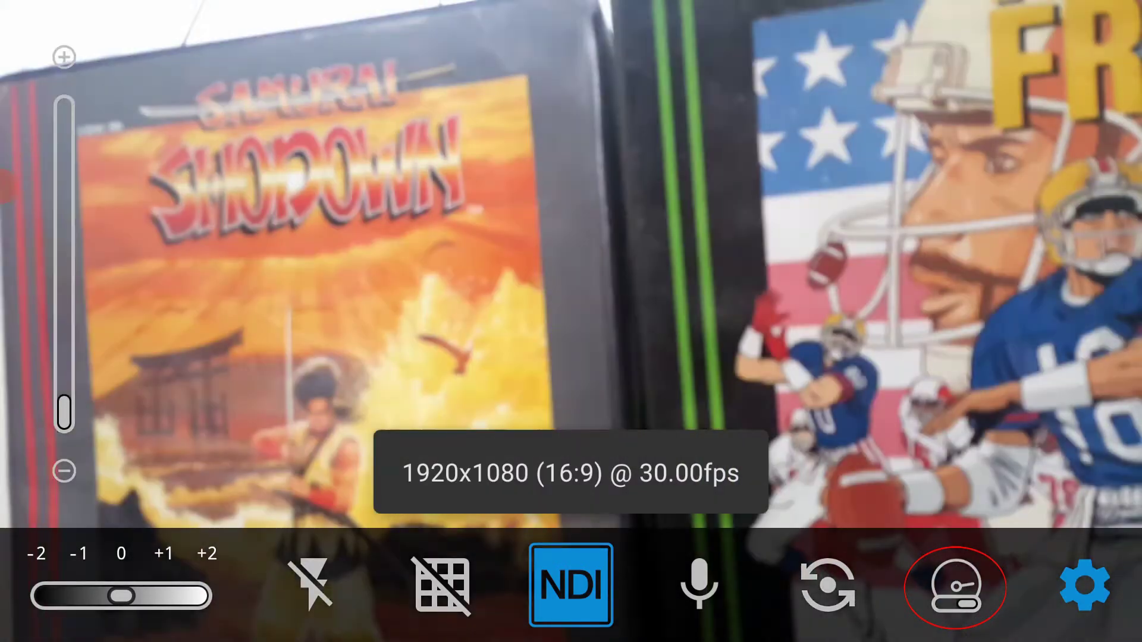
{"action": "left_click", "coordinate": [955, 586]}
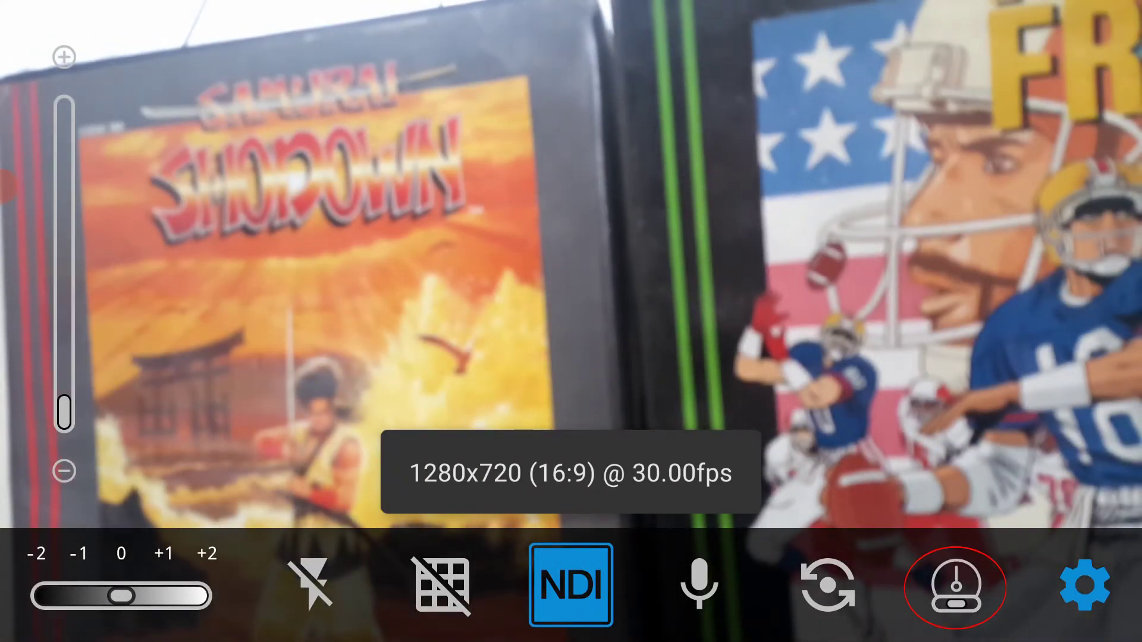
{"action": "key", "text": "Return"}
Step: Flip to the phone's other camera and back, then mute and unmute the microphone
{"action": "key", "text": "Left"}
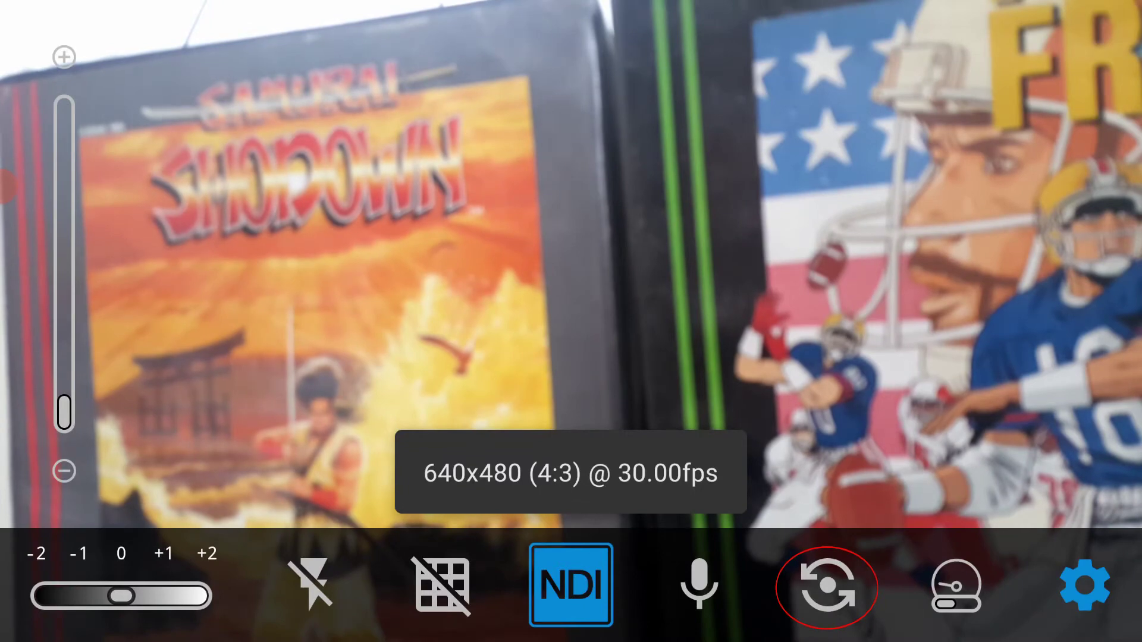
{"action": "key", "text": "Return"}
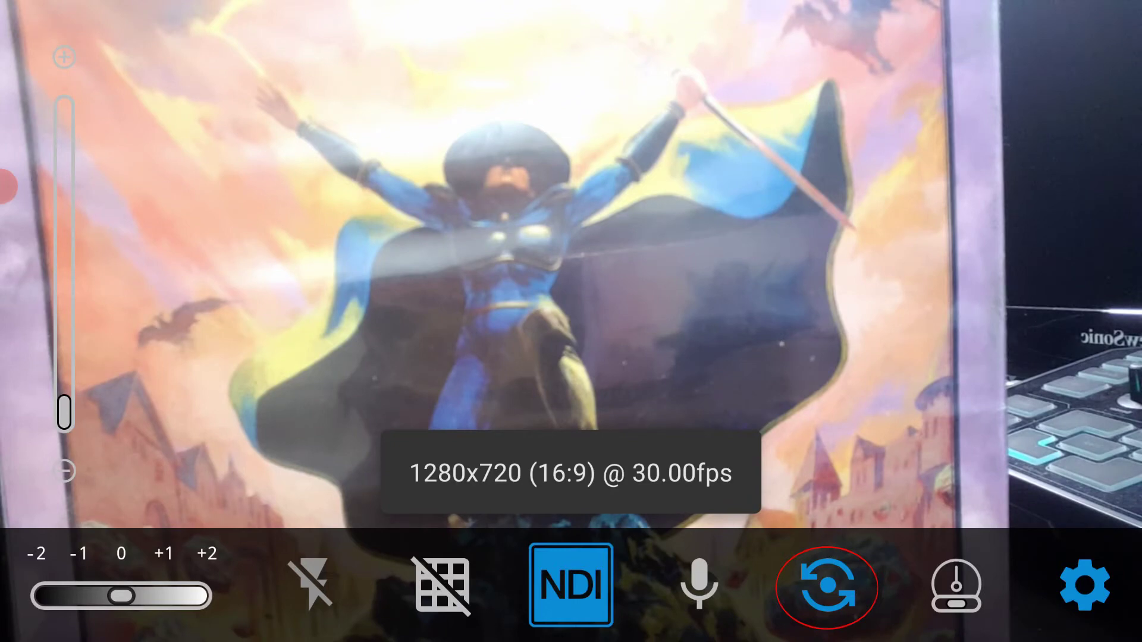
{"action": "key", "text": "Return"}
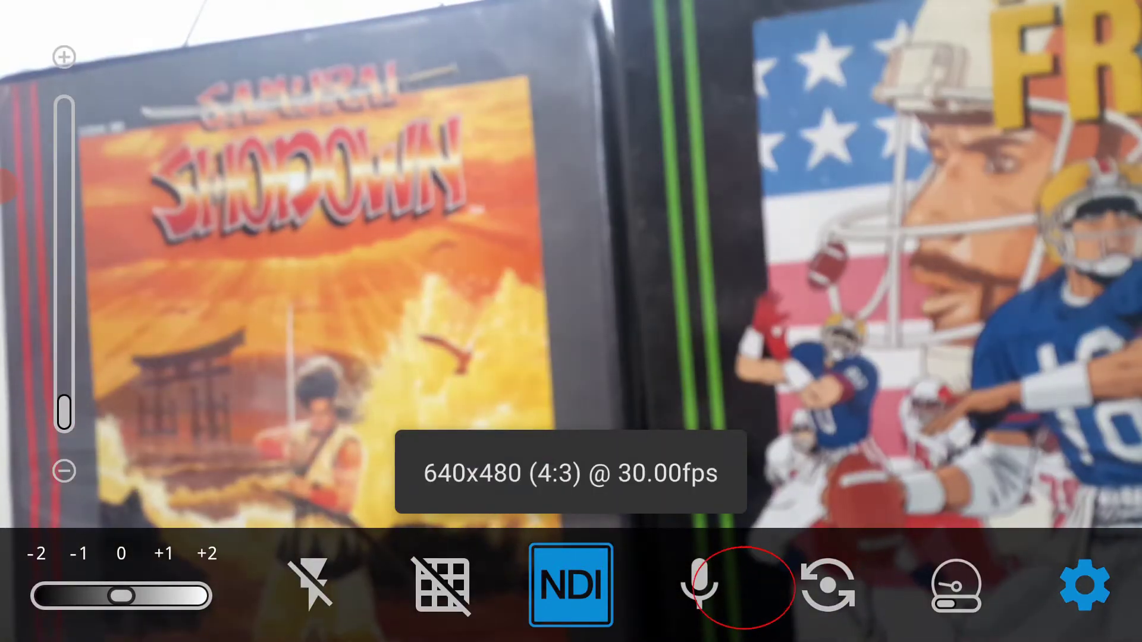
{"action": "key", "text": "Return"}
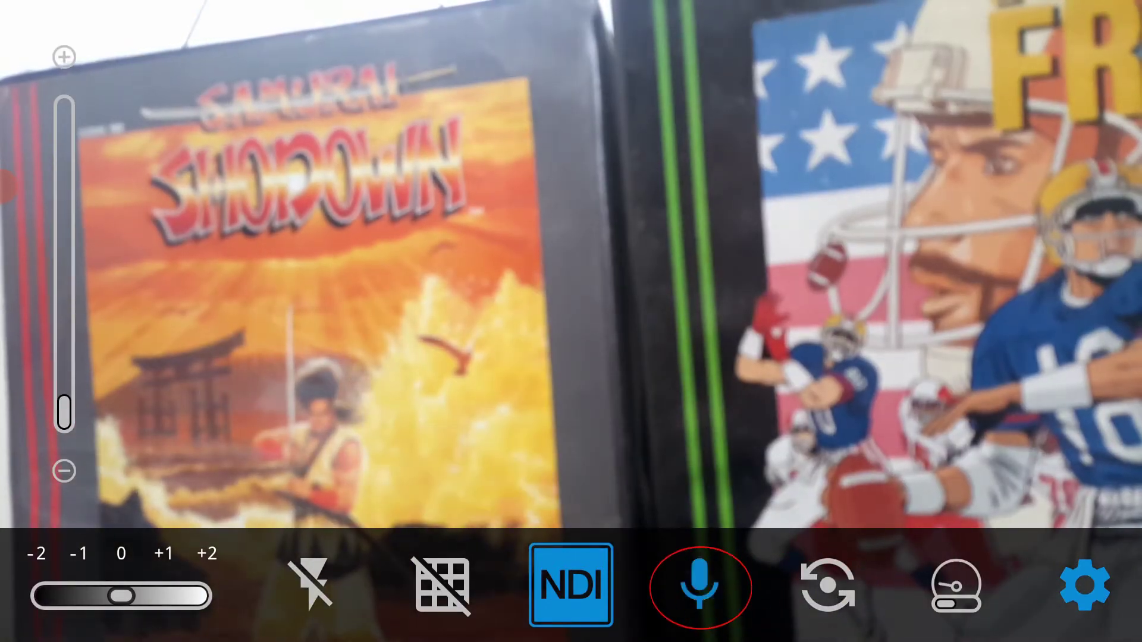
{"action": "key", "text": "Left"}
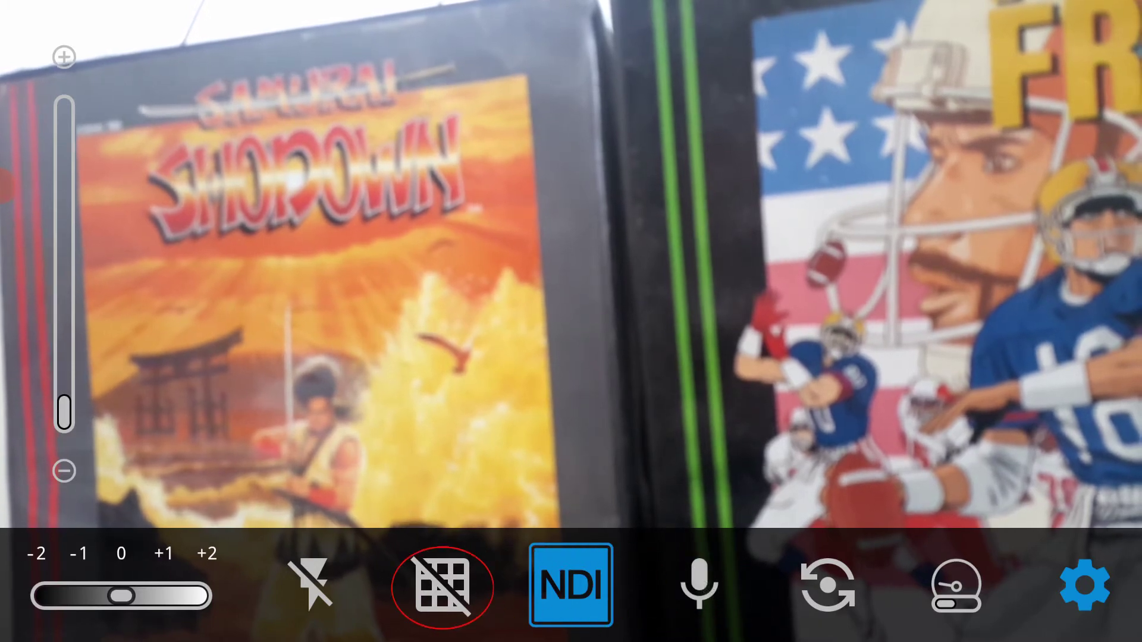
Step: Turn the framing grid and the torch on, then back off
{"action": "key", "text": "Return"}
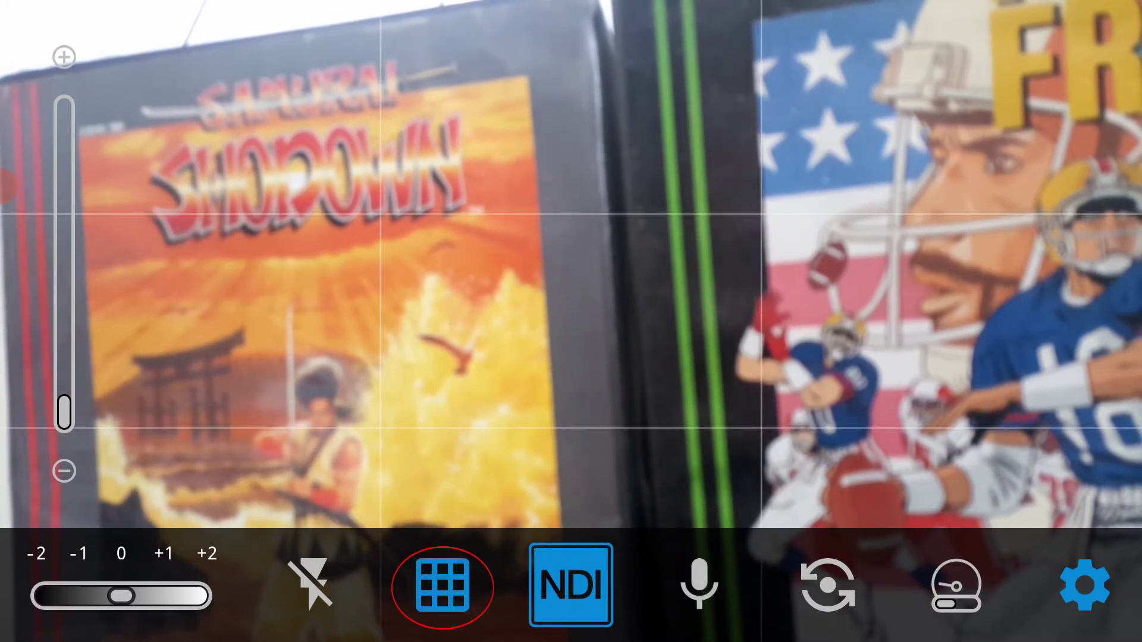
{"action": "key", "text": "Return"}
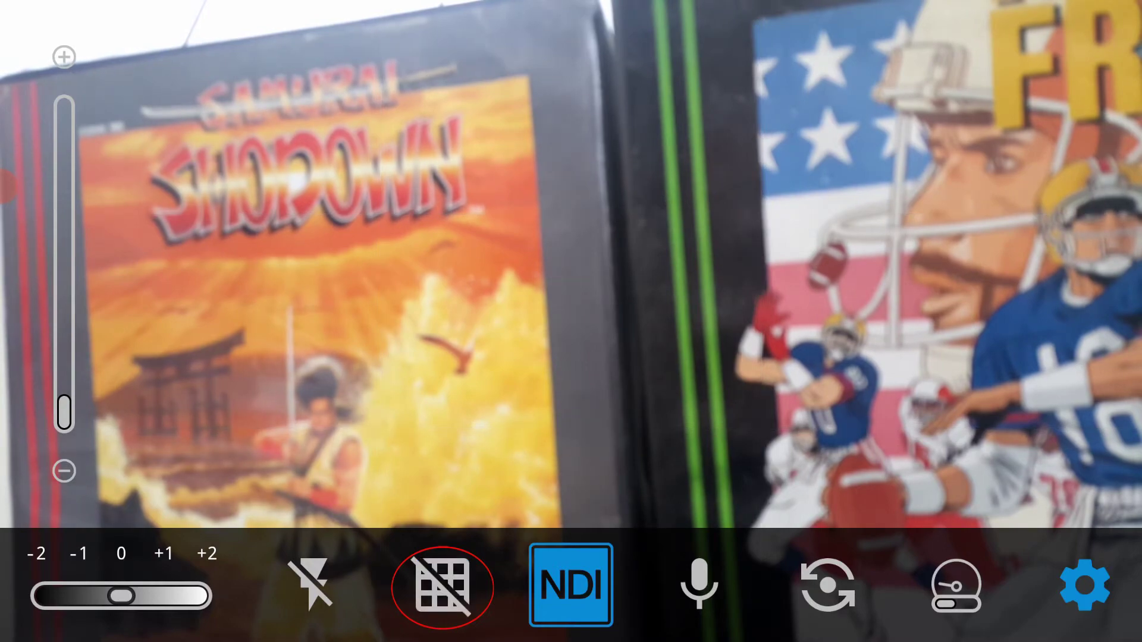
{"action": "key", "text": "Return"}
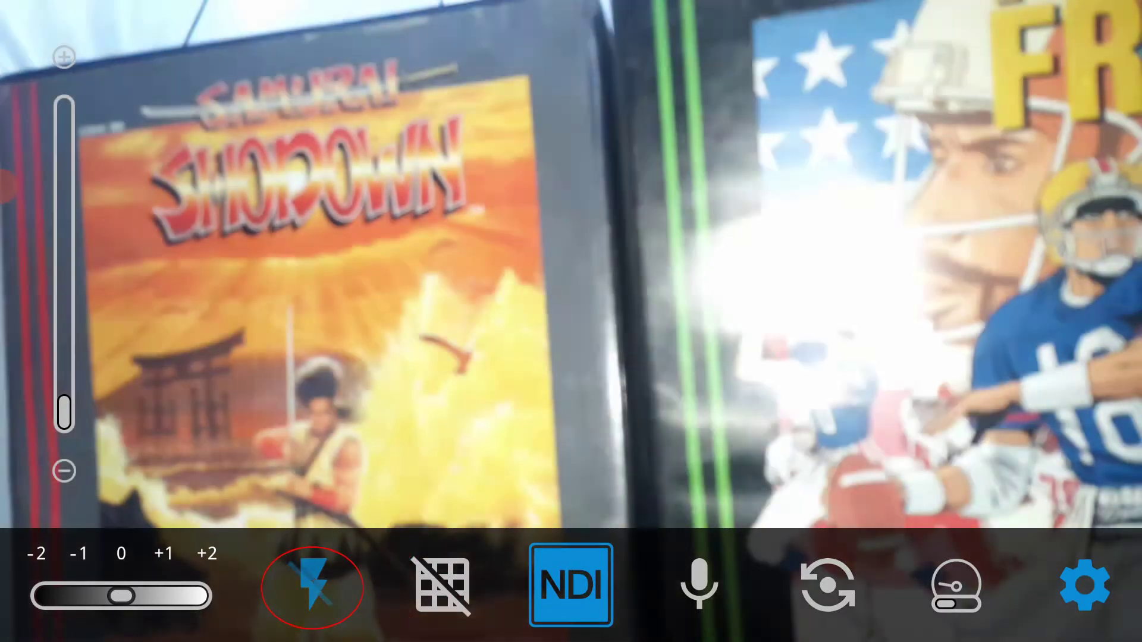
{"action": "key", "text": "Return"}
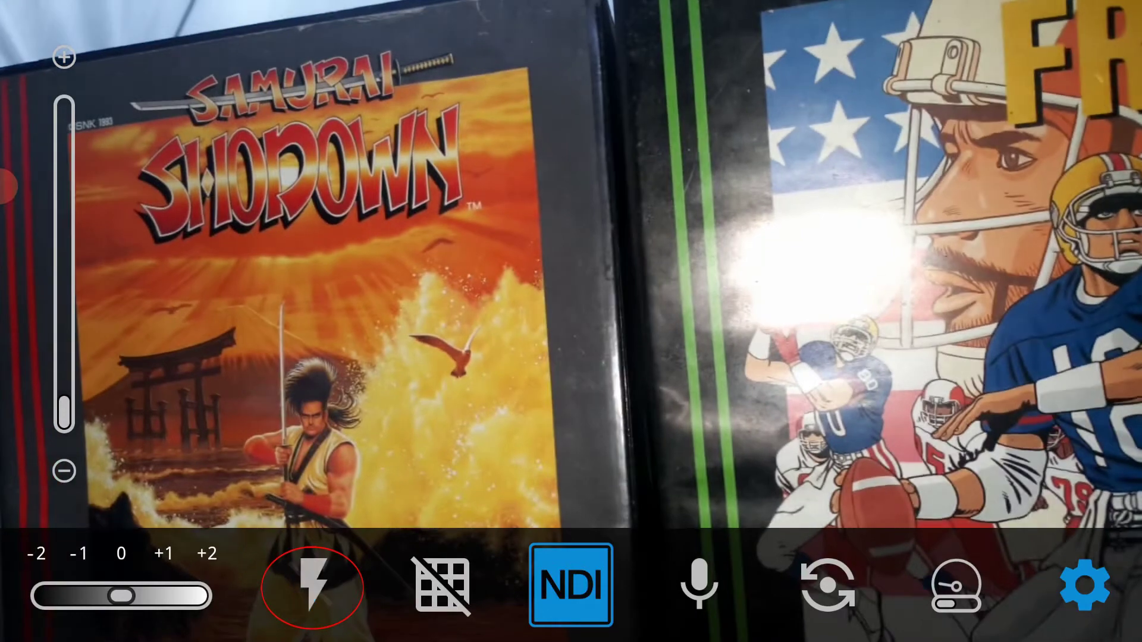
{"action": "key", "text": "Left"}
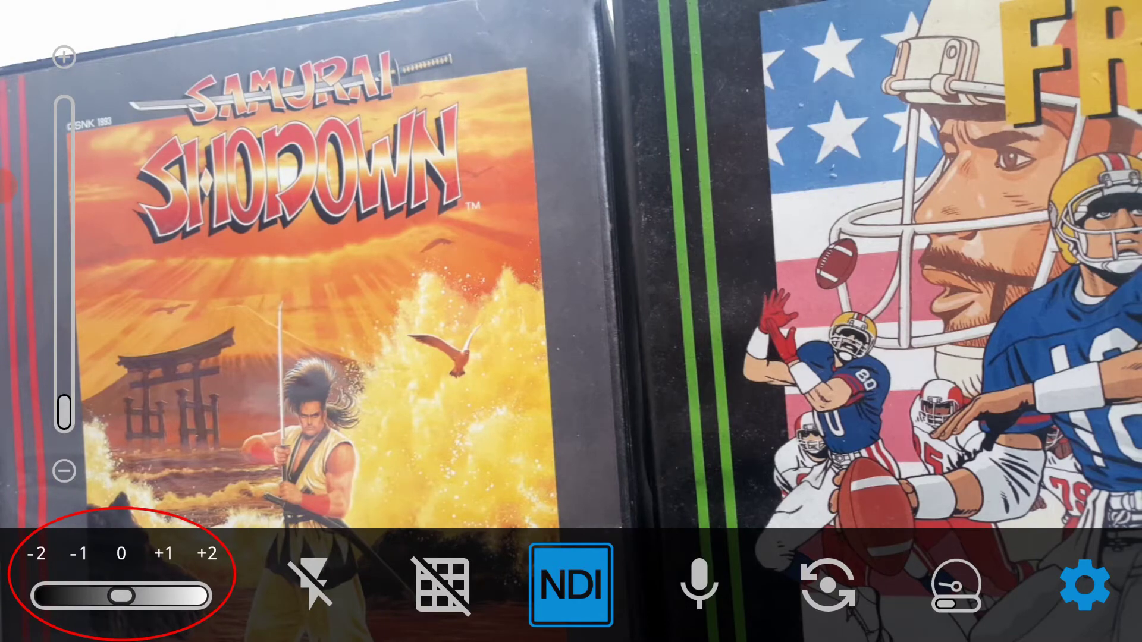
Step: Try exposure +2 and -2, settle on 0, then zoom in and back fully out
{"action": "key", "text": "Right"}
{"action": "key", "text": "Right"}
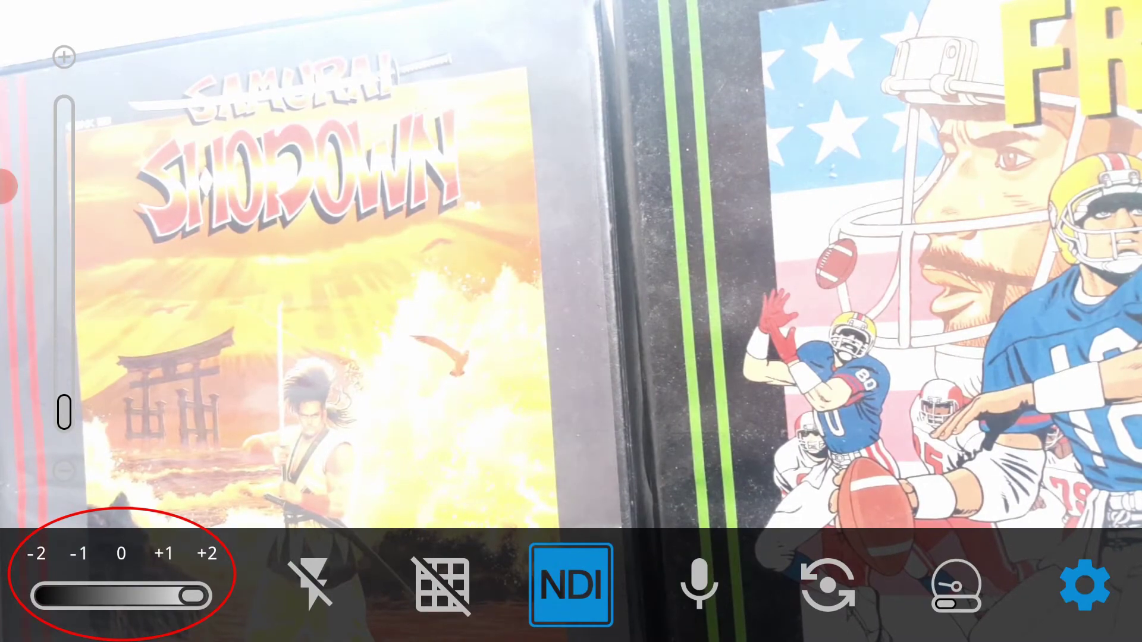
{"action": "key", "text": "Left"}
{"action": "key", "text": "Left"}
{"action": "key", "text": "Left"}
{"action": "key", "text": "Left"}
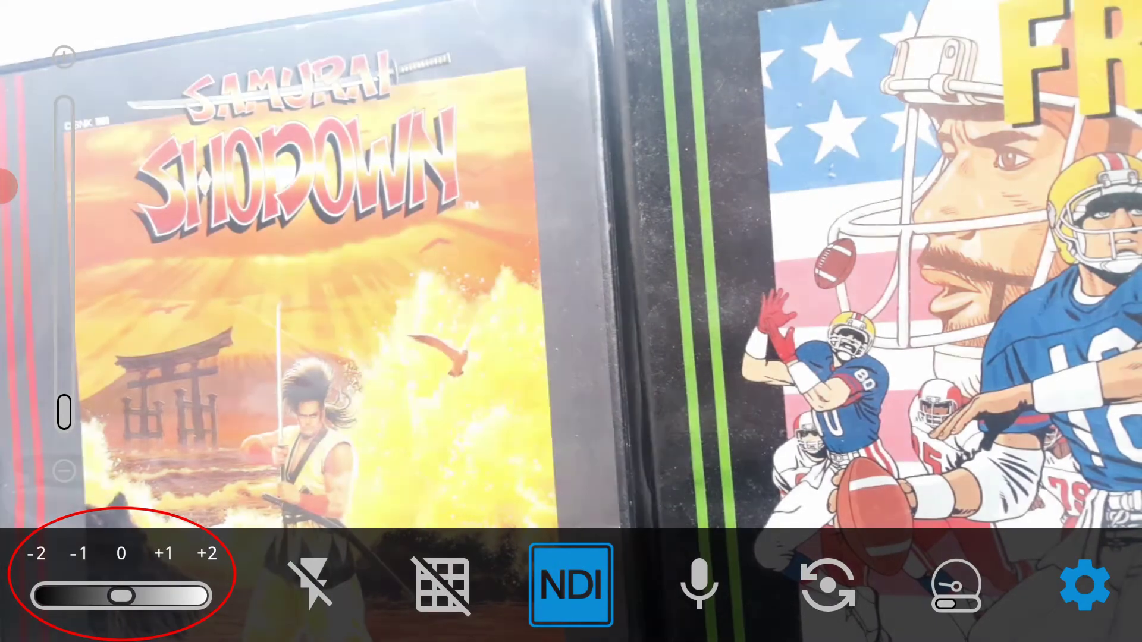
{"action": "key", "text": "Right"}
{"action": "key", "text": "Right"}
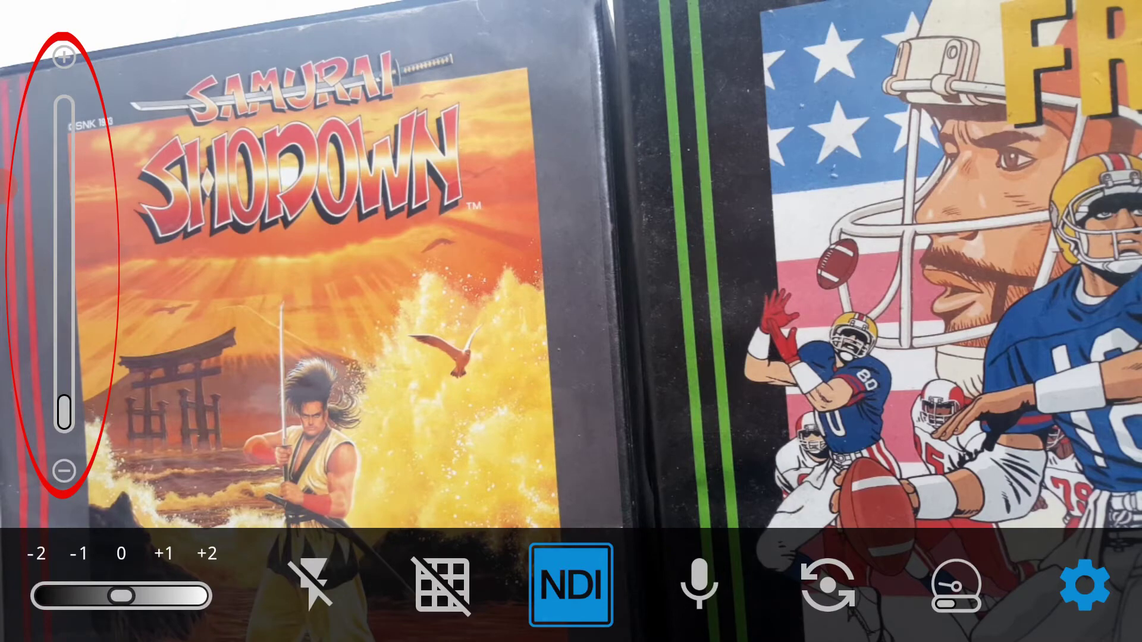
{"action": "key", "text": "Up"}
{"action": "key", "text": "Up"}
{"action": "key", "text": "Up"}
{"action": "key", "text": "Up"}
{"action": "key", "text": "Up"}
{"action": "key", "text": "Up"}
{"action": "key", "text": "Up"}
{"action": "key", "text": "Up"}
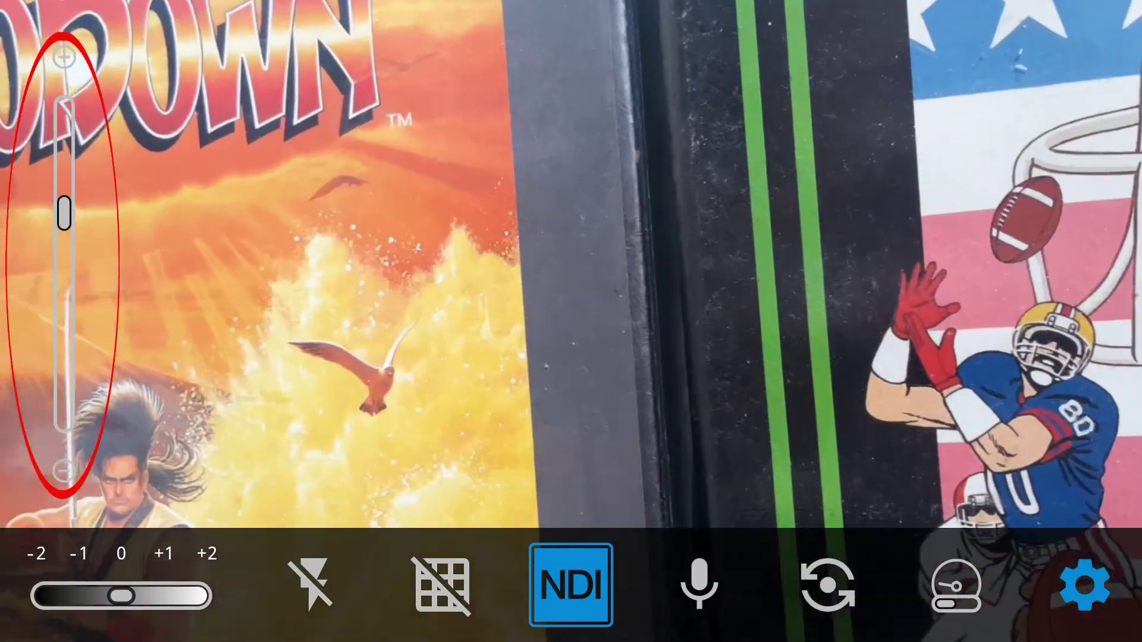
{"action": "key", "text": "Down"}
{"action": "key", "text": "Down"}
{"action": "key", "text": "Down"}
{"action": "key", "text": "Down"}
{"action": "key", "text": "Down"}
{"action": "key", "text": "Down"}
{"action": "key", "text": "Down"}
{"action": "key", "text": "Down"}
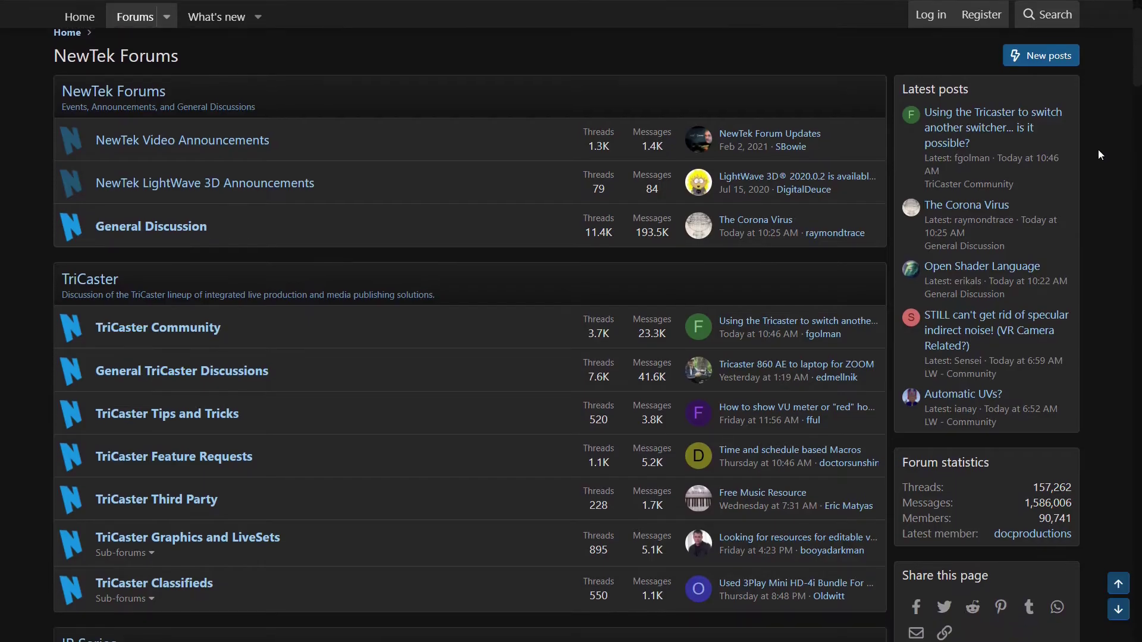
{"action": "scroll", "coordinate": [1098, 148], "scroll_direction": "down", "scroll_amount": 2}
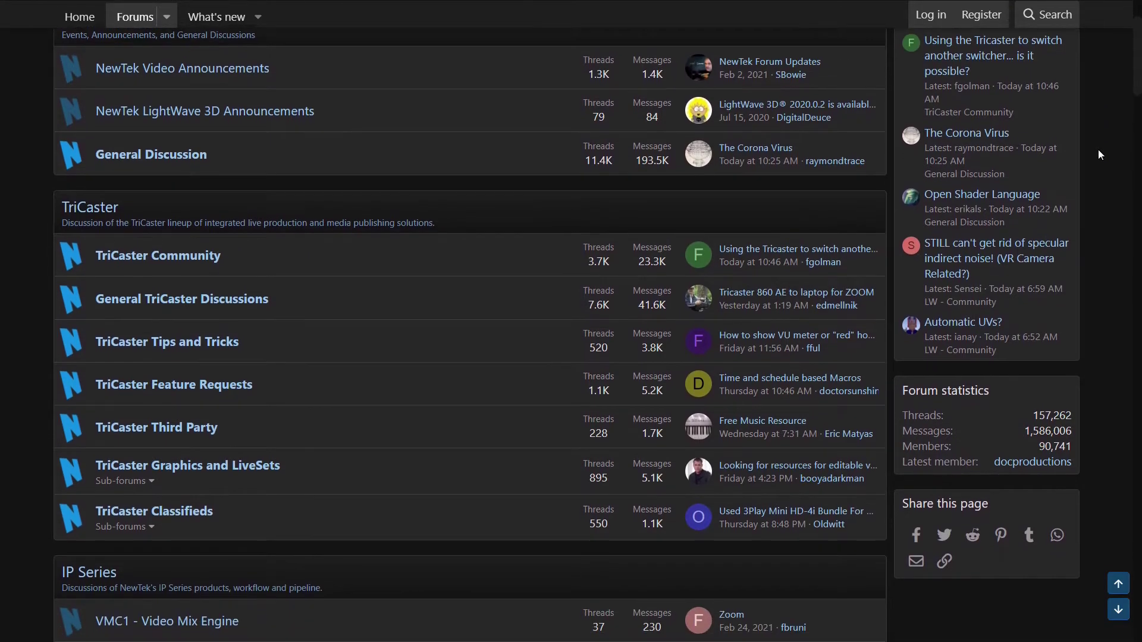
{"action": "scroll", "coordinate": [1098, 153], "scroll_direction": "down", "scroll_amount": 1}
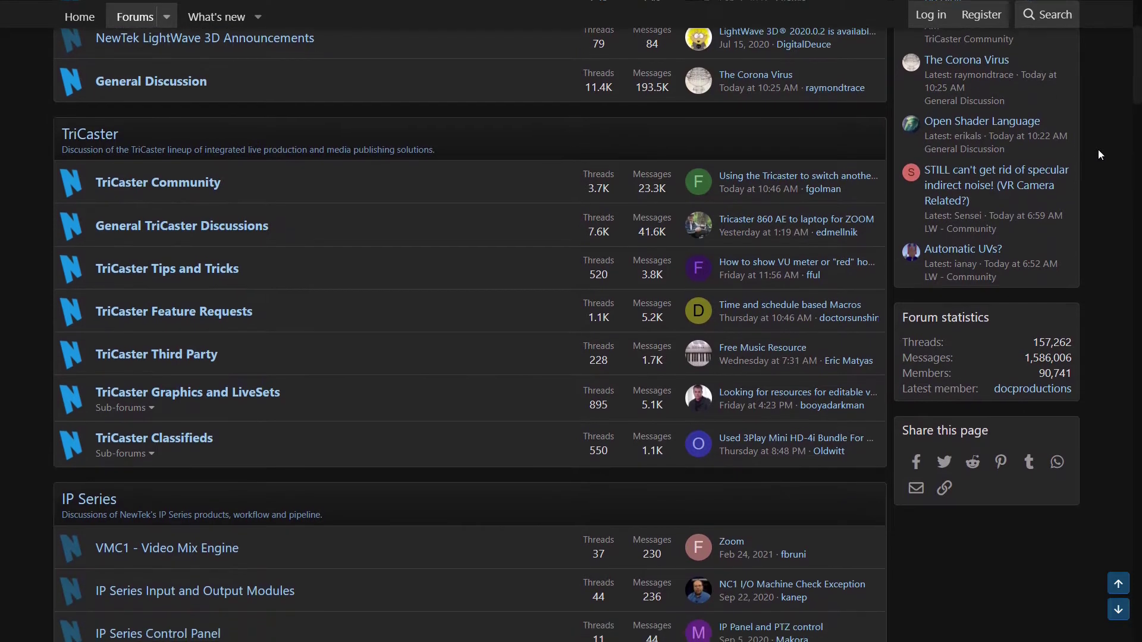
{"action": "scroll", "coordinate": [1098, 153], "scroll_direction": "down", "scroll_amount": 2}
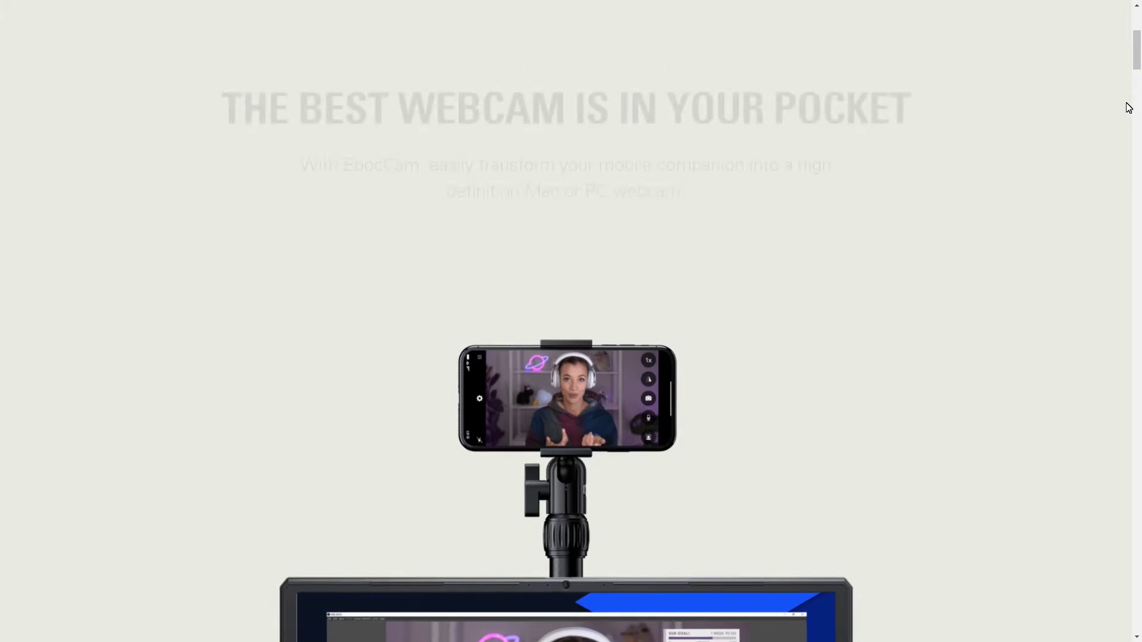
{"action": "scroll", "coordinate": [1128, 113], "scroll_direction": "down", "scroll_amount": 1}
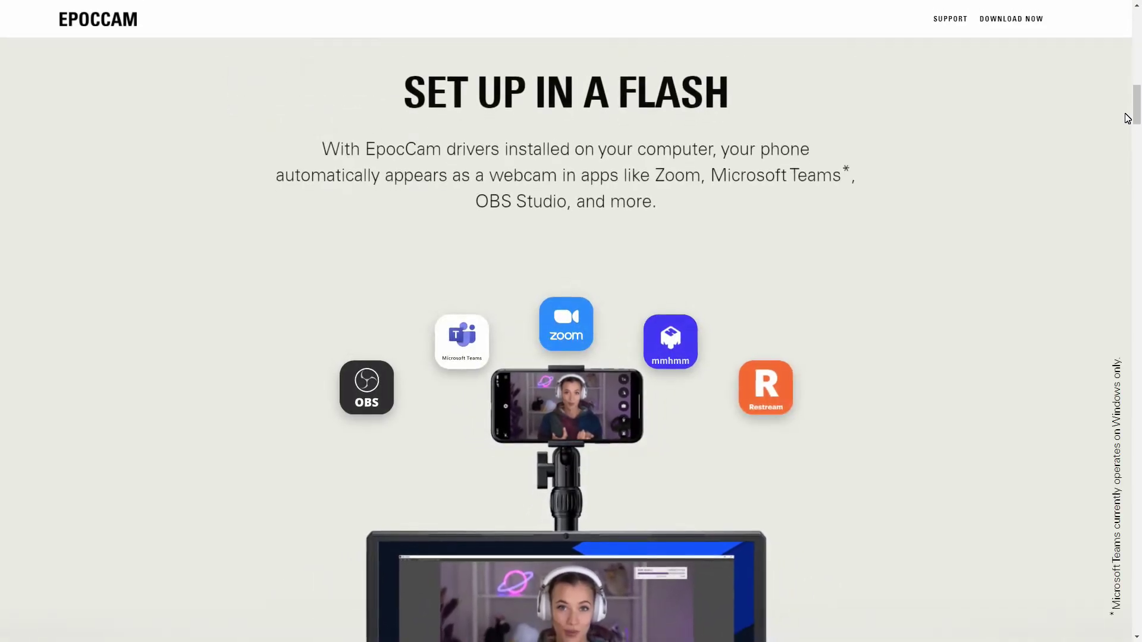
{"action": "scroll", "coordinate": [1128, 117], "scroll_direction": "down", "scroll_amount": 5}
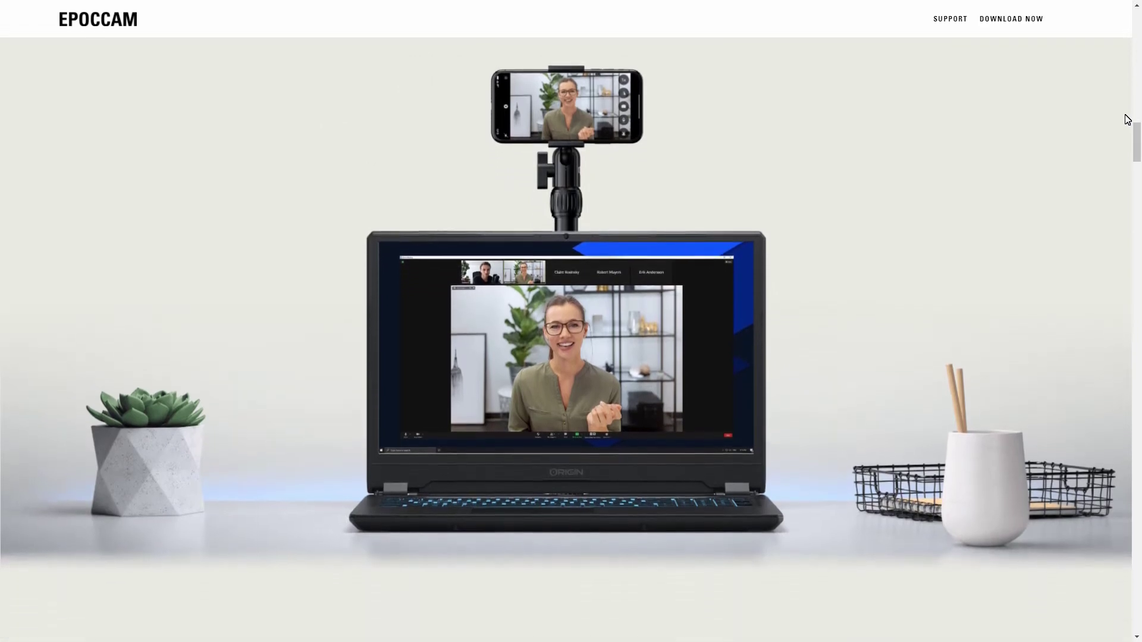
{"action": "scroll", "coordinate": [1127, 119], "scroll_direction": "down", "scroll_amount": 8}
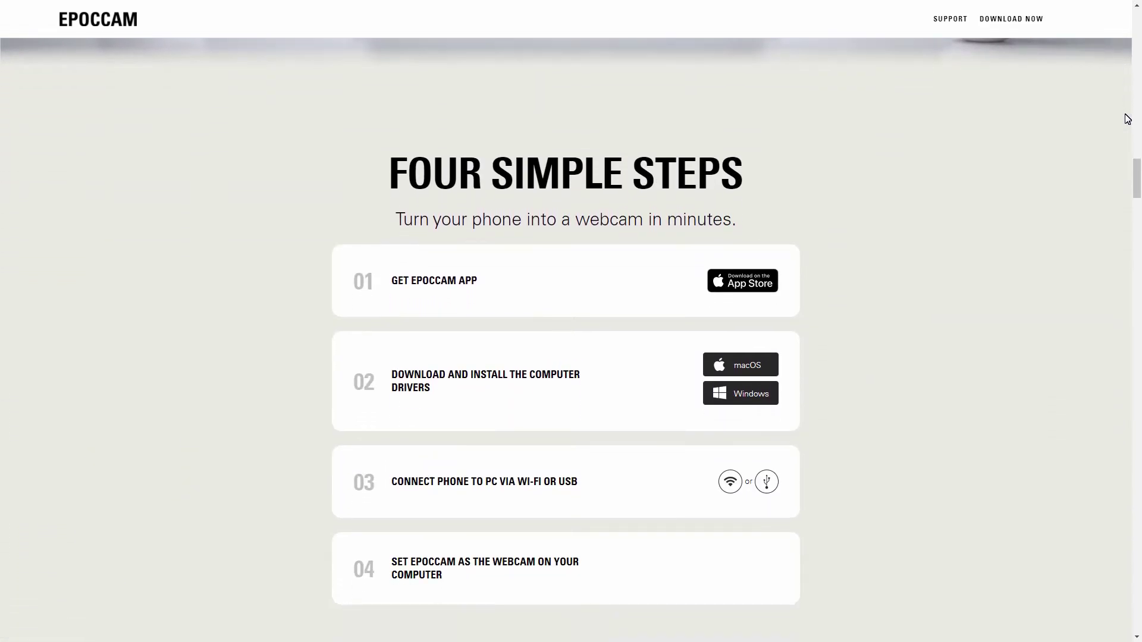
{"action": "scroll", "coordinate": [1127, 119], "scroll_direction": "down", "scroll_amount": 8}
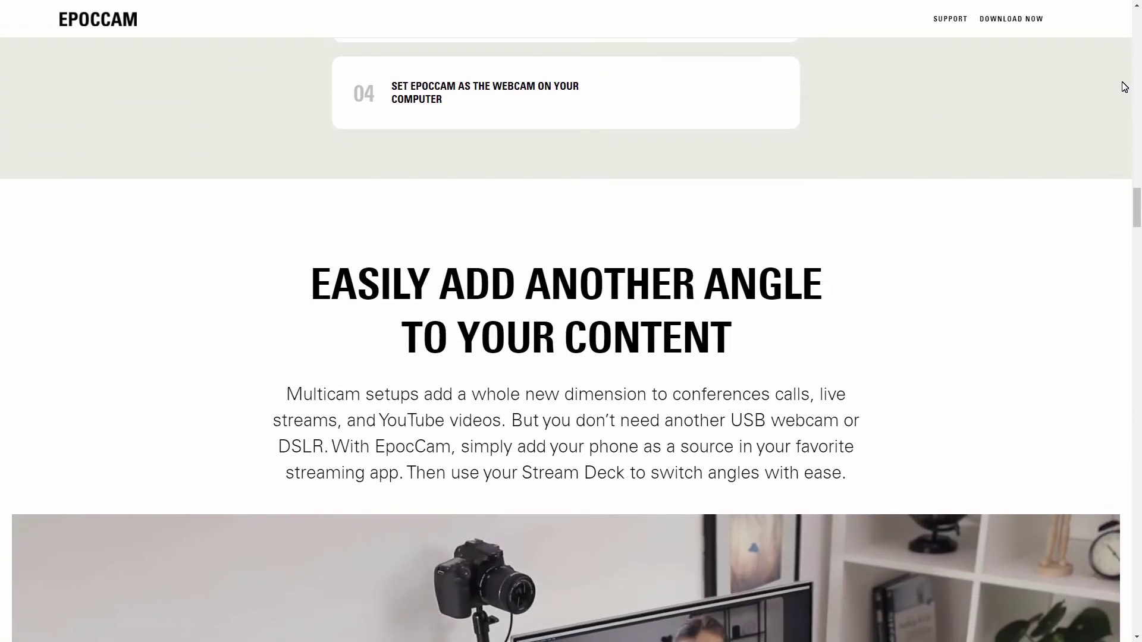
{"action": "scroll", "coordinate": [1122, 65], "scroll_direction": "down", "scroll_amount": 3}
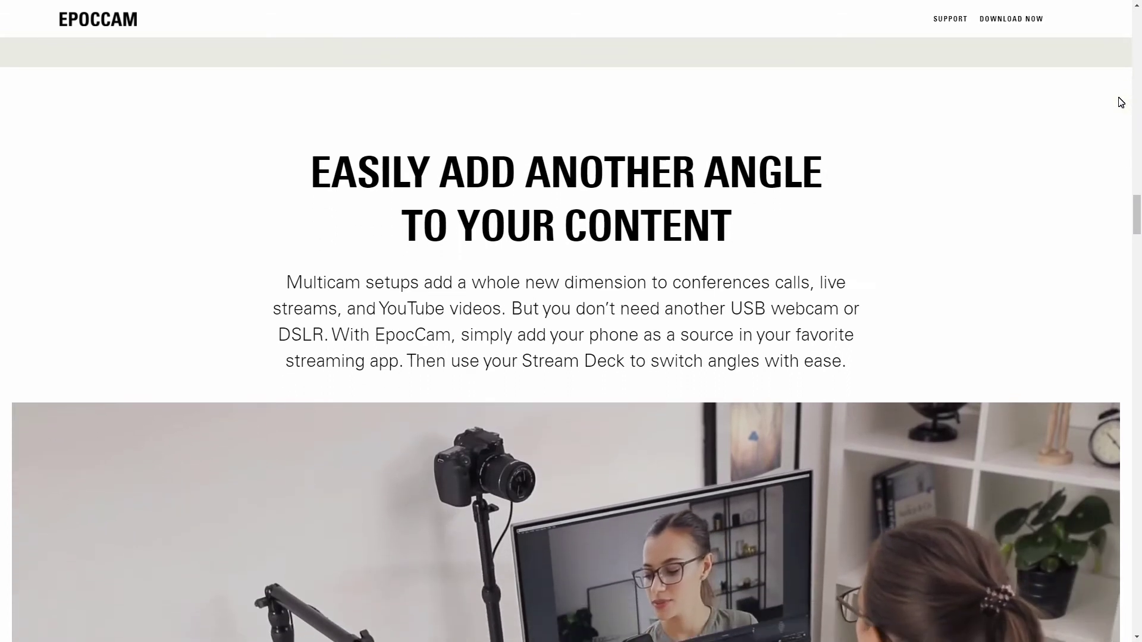
{"action": "scroll", "coordinate": [1120, 103], "scroll_direction": "down", "scroll_amount": 3}
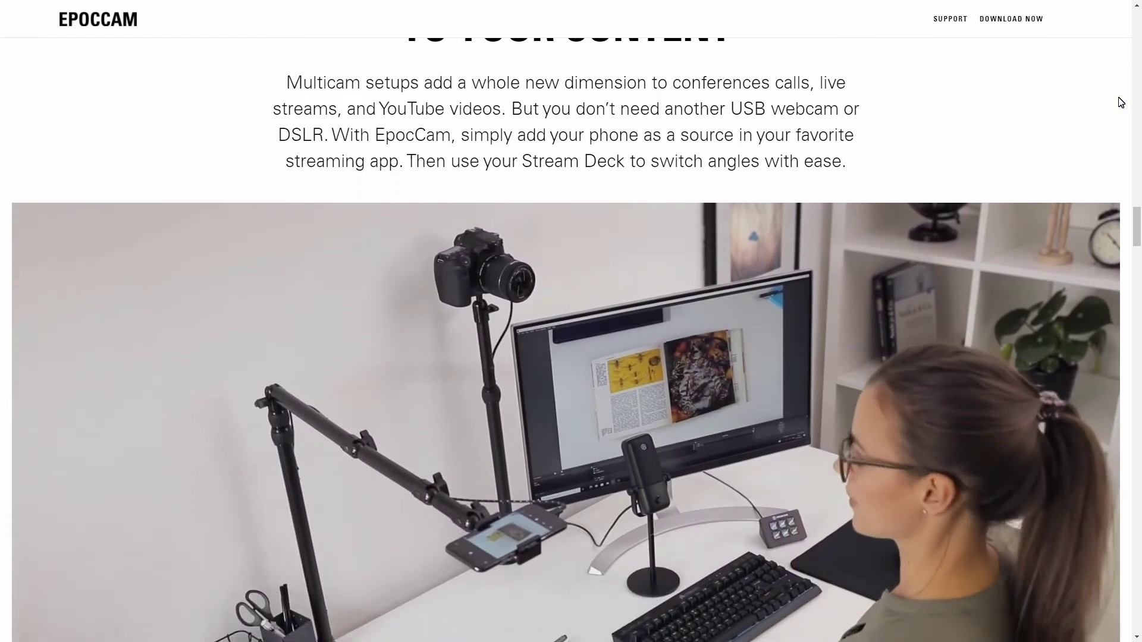
{"action": "scroll", "coordinate": [1120, 103], "scroll_direction": "down", "scroll_amount": 3}
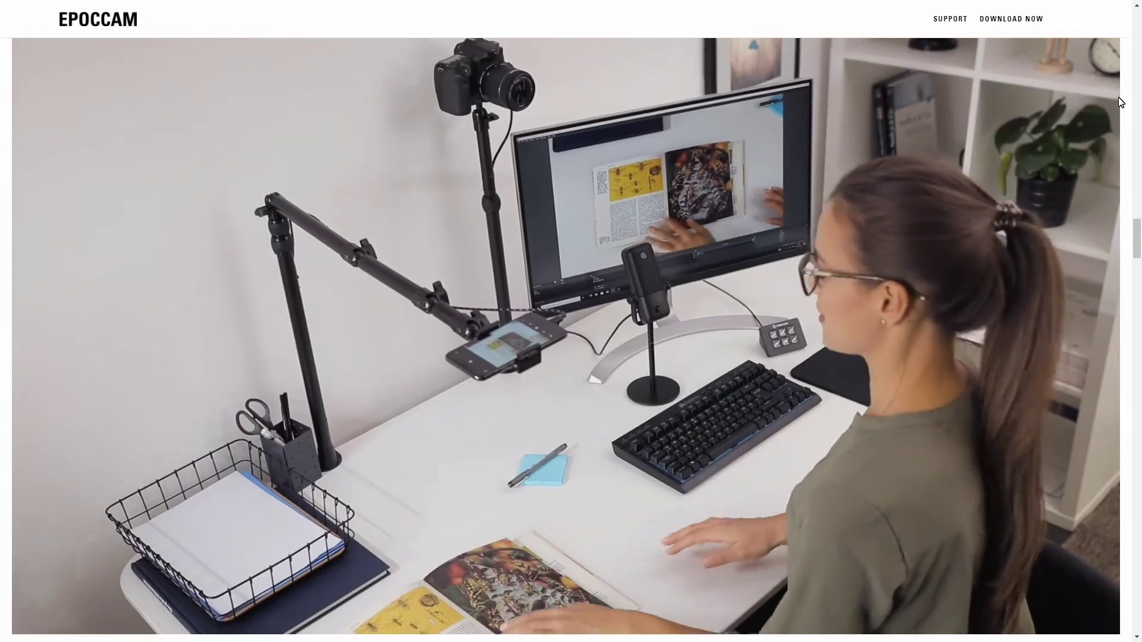
{"action": "scroll", "coordinate": [1121, 102], "scroll_direction": "down", "scroll_amount": 2}
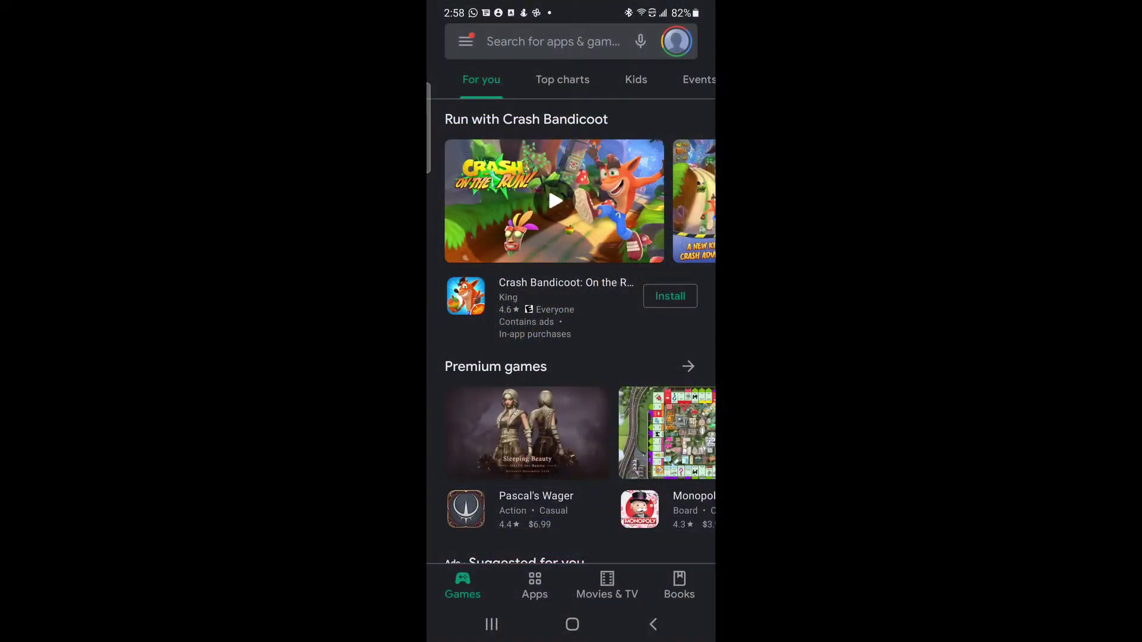
Step: Search the Play Store for 'ndi hx camera', open NDI HX Camera and install it
{"action": "left_click", "coordinate": [553, 41]}
{"action": "type", "text": "ndi hx camera"}
{"action": "left_click", "coordinate": [515, 83]}
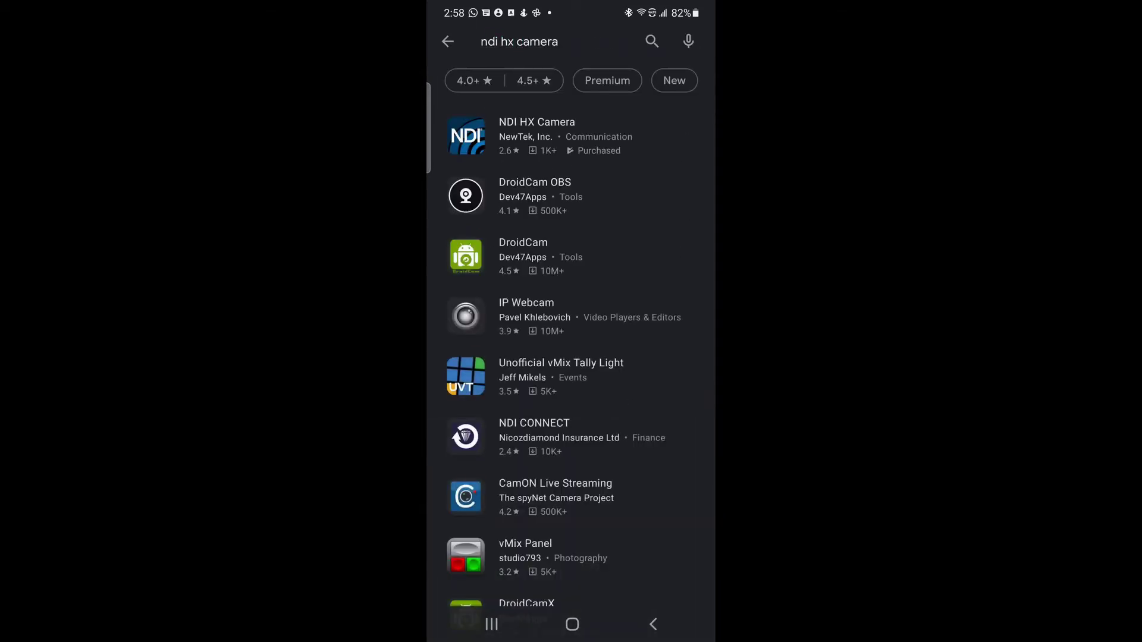
{"action": "left_click", "coordinate": [537, 135]}
{"action": "left_click", "coordinate": [571, 208]}
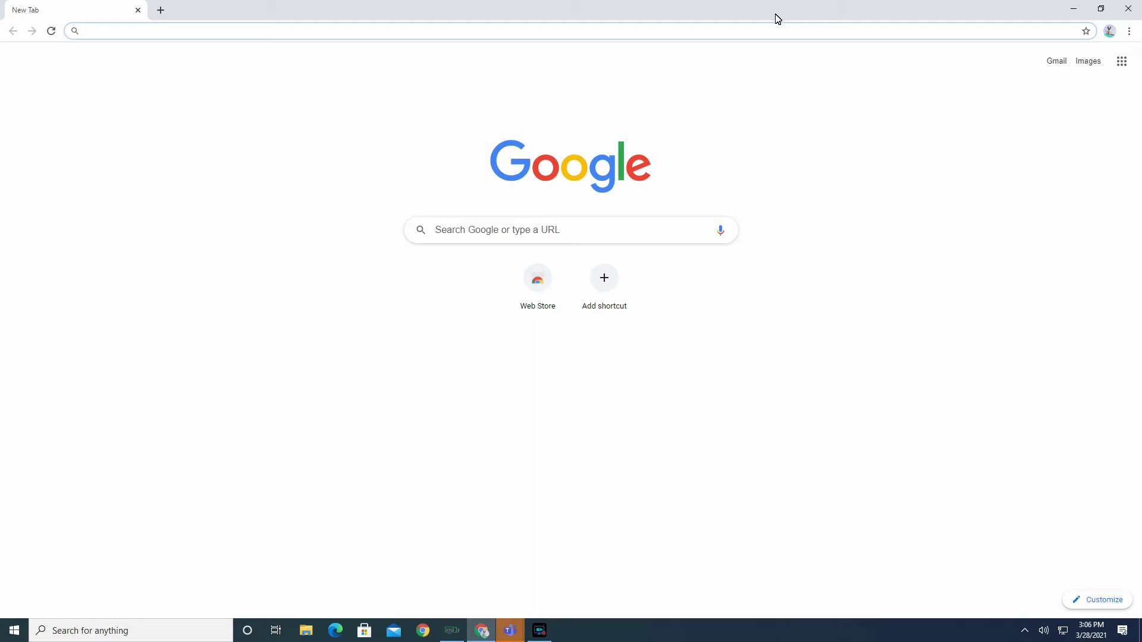
Step: Go to newtek.com and open the NDI Tools page's download options
{"action": "type", "text": "newtek.com"}
{"action": "key", "text": "Return"}
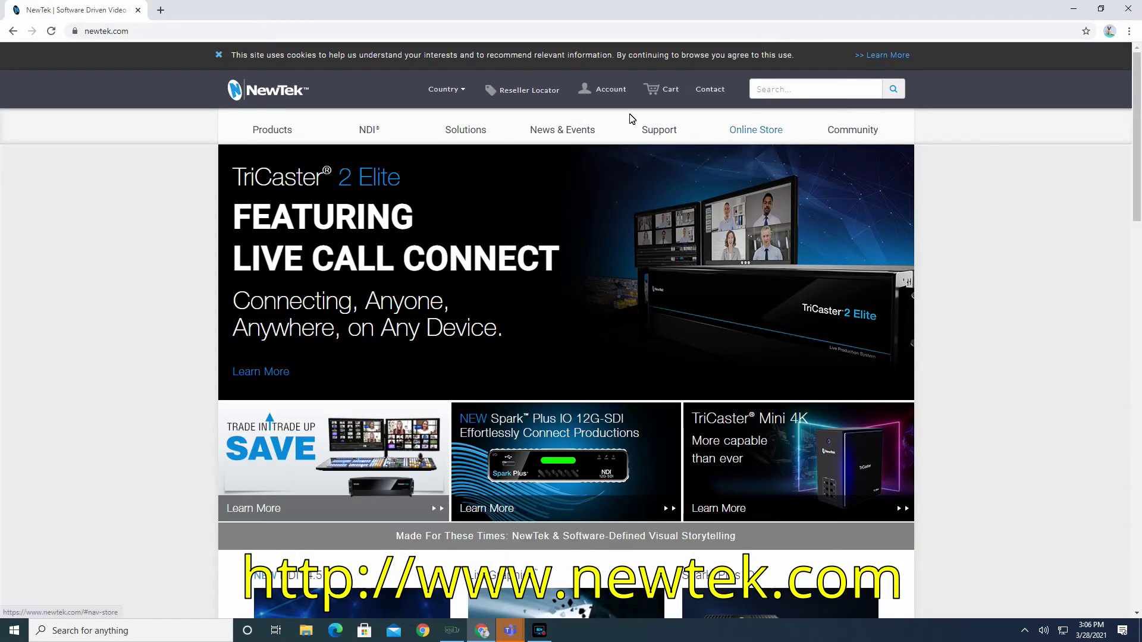
{"action": "left_click", "coordinate": [377, 129]}
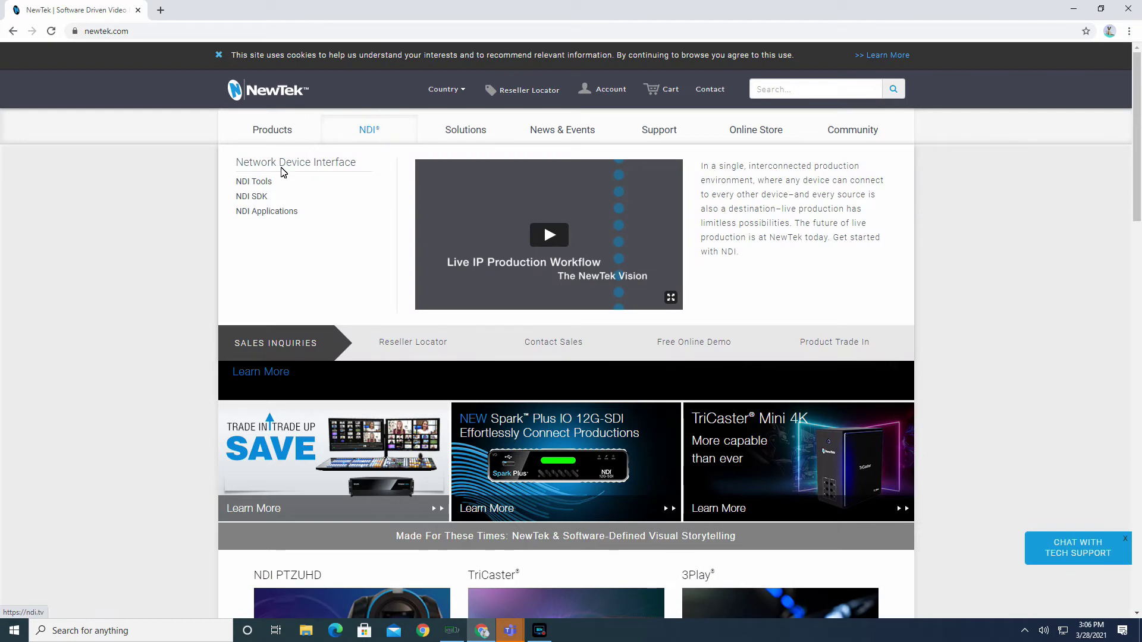
{"action": "left_click", "coordinate": [253, 182]}
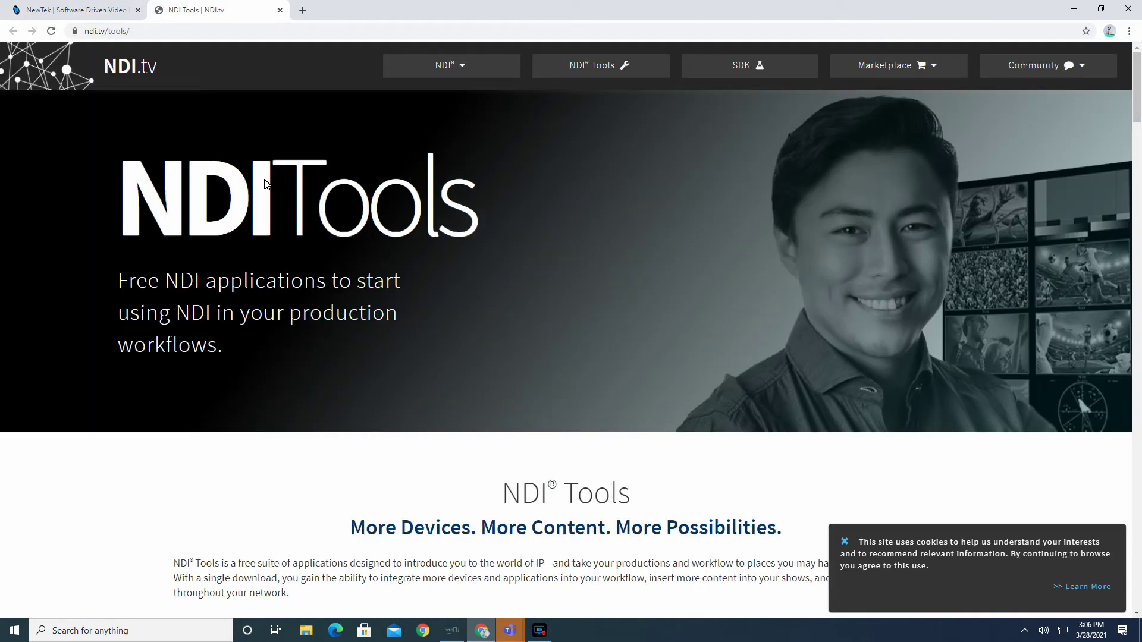
{"action": "scroll", "coordinate": [401, 214], "scroll_direction": "down", "scroll_amount": 10}
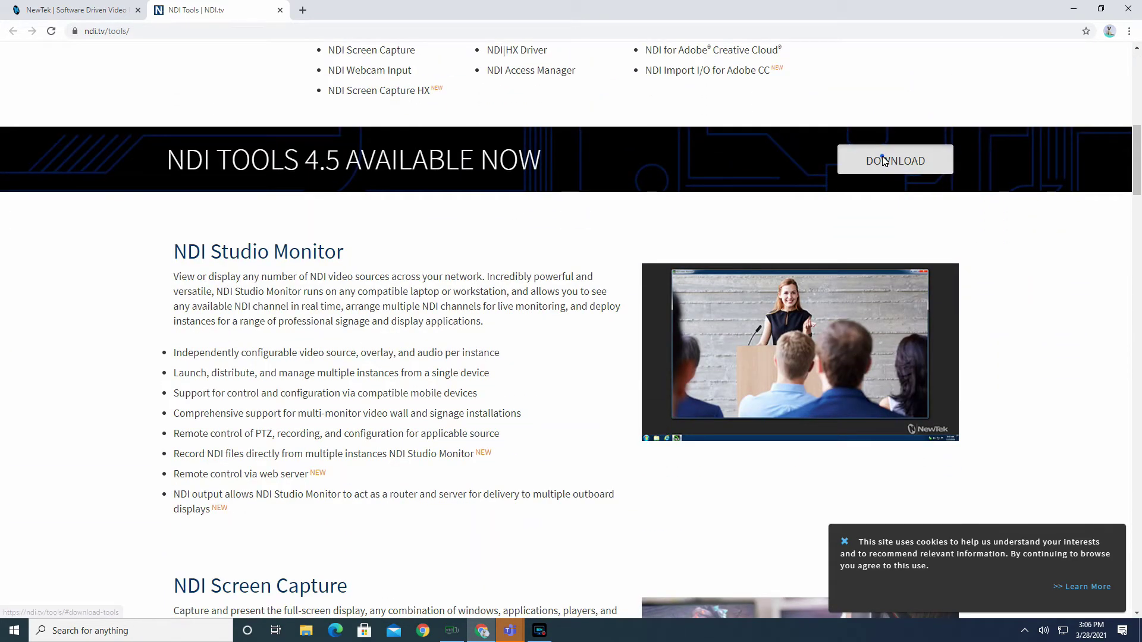
{"action": "left_click", "coordinate": [883, 161]}
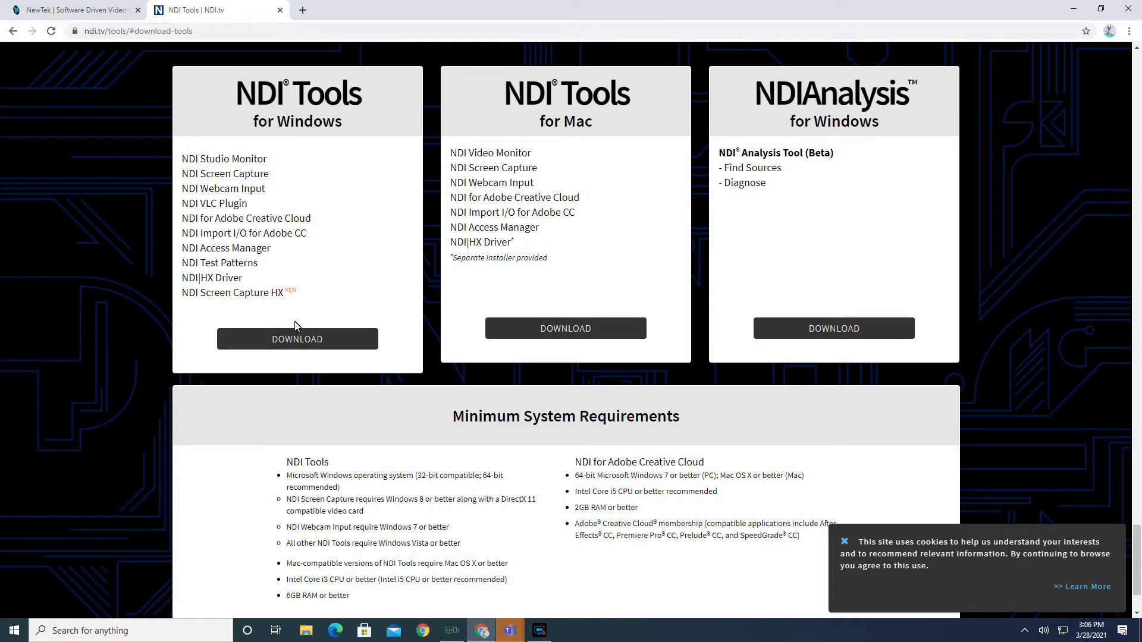
Step: Request NDI Tools for Windows, follow the emailed link, and save NDI 4 Tools.exe to Downloads
{"action": "left_click", "coordinate": [291, 340]}
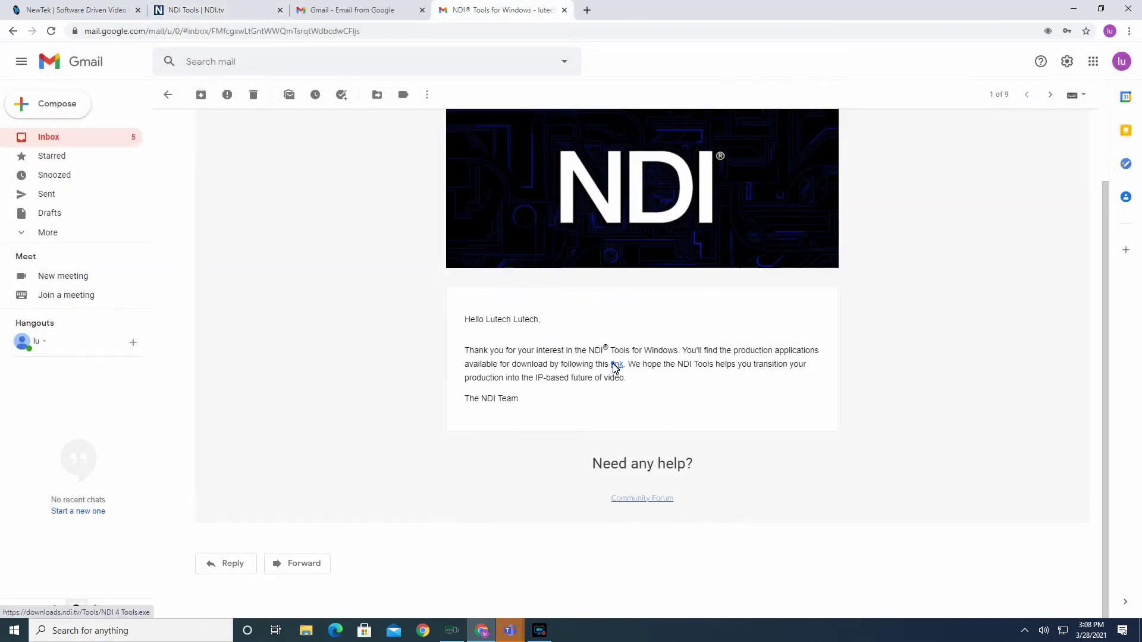
{"action": "left_click", "coordinate": [615, 365]}
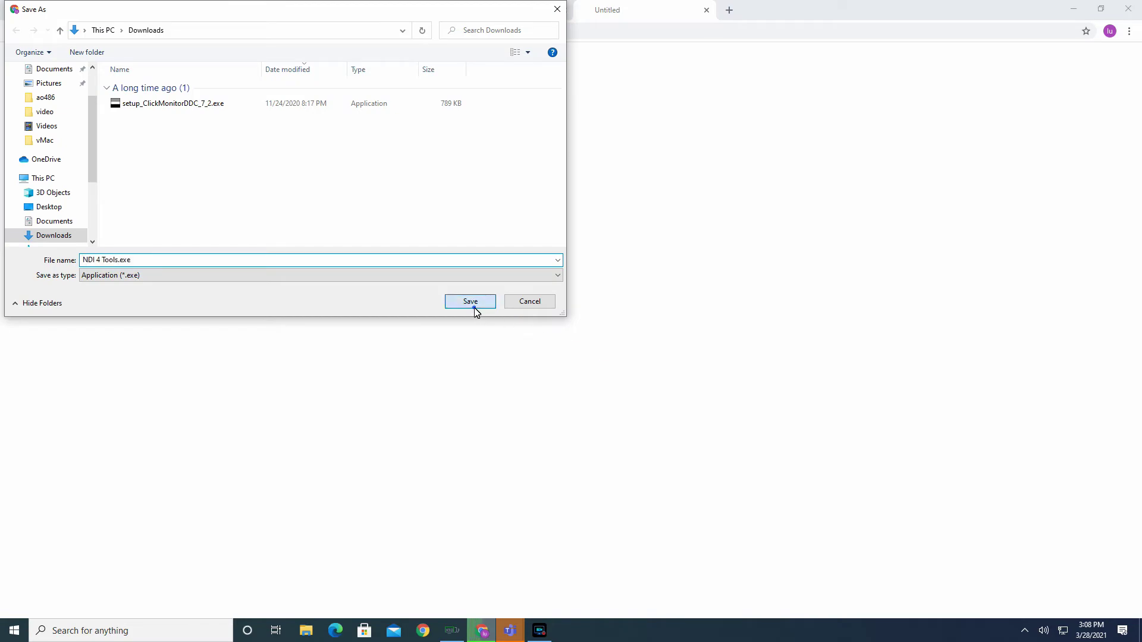
{"action": "left_click", "coordinate": [470, 303]}
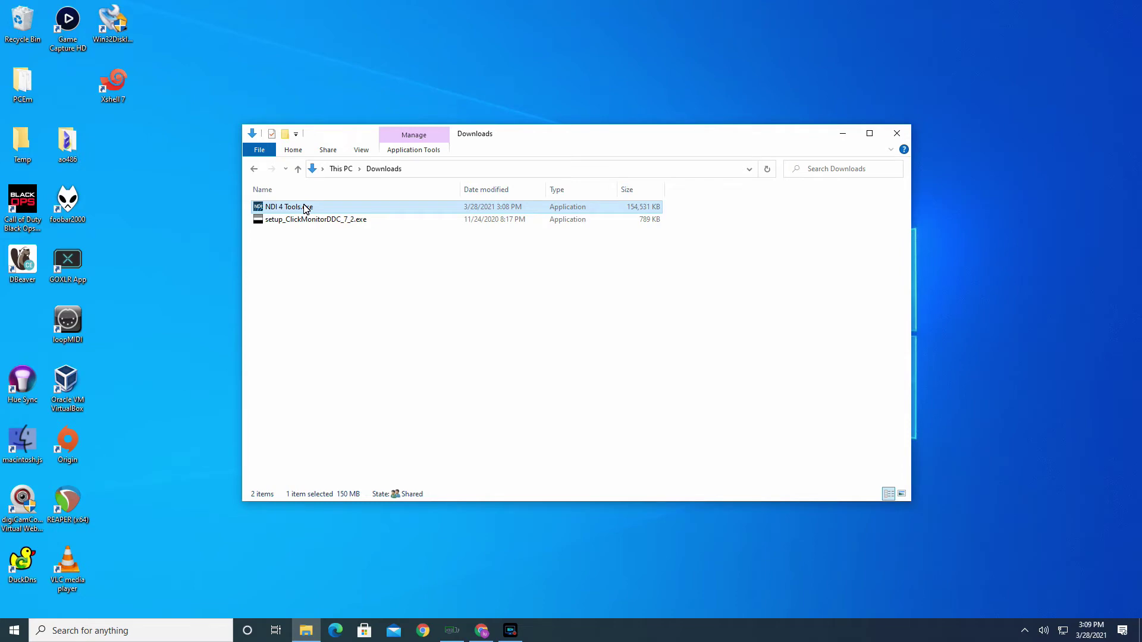
Step: Run NDI 4 Tools.exe, accept the license, and choose Webcam Input plus NDI|HX v1 Drivers
{"action": "double_click", "coordinate": [306, 208]}
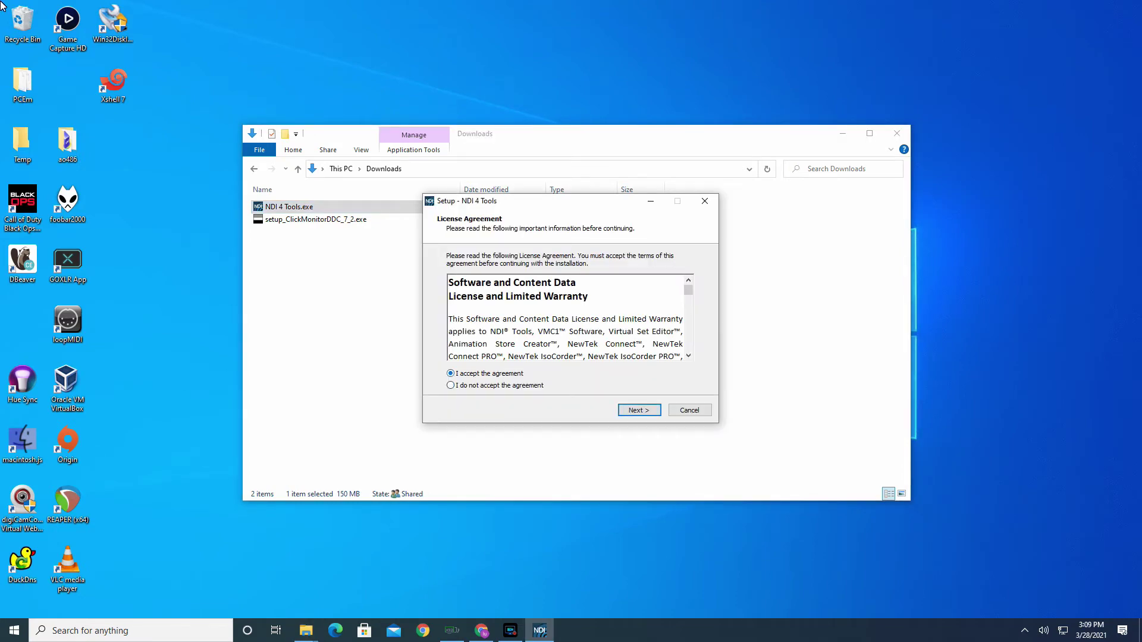
{"action": "key", "text": "Return"}
{"action": "key", "text": "Return"}
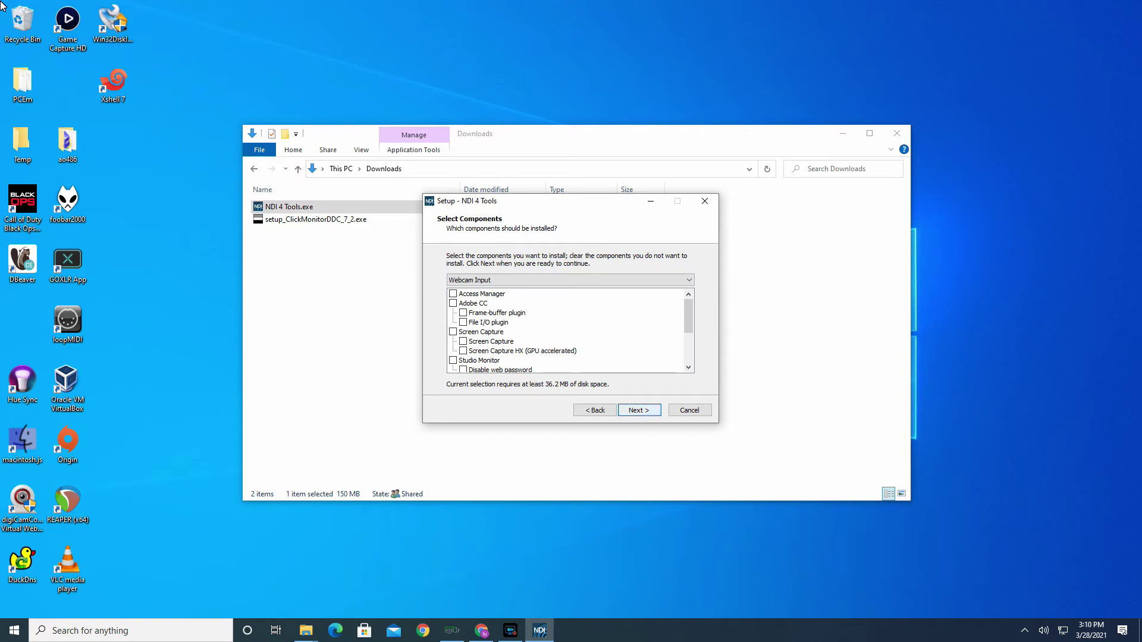
{"action": "key", "text": "alt+Down"}
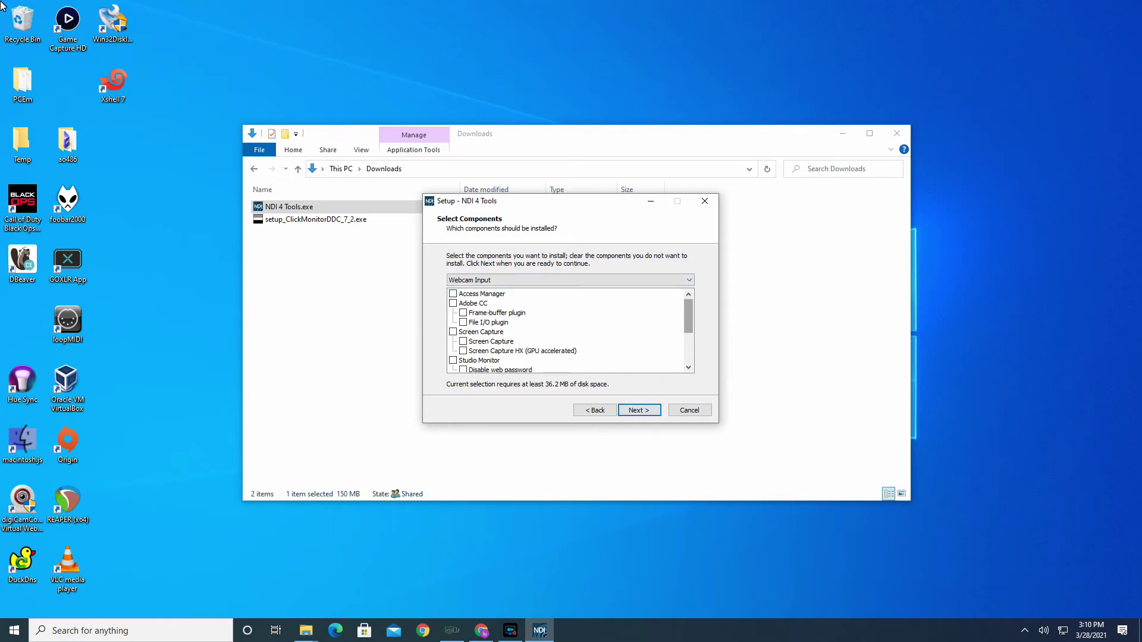
{"action": "key", "text": "Down"}
{"action": "key", "text": "Down"}
{"action": "key", "text": "Down"}
{"action": "key", "text": "Down"}
{"action": "key", "text": "Down"}
{"action": "key", "text": "Down"}
{"action": "key", "text": "Down"}
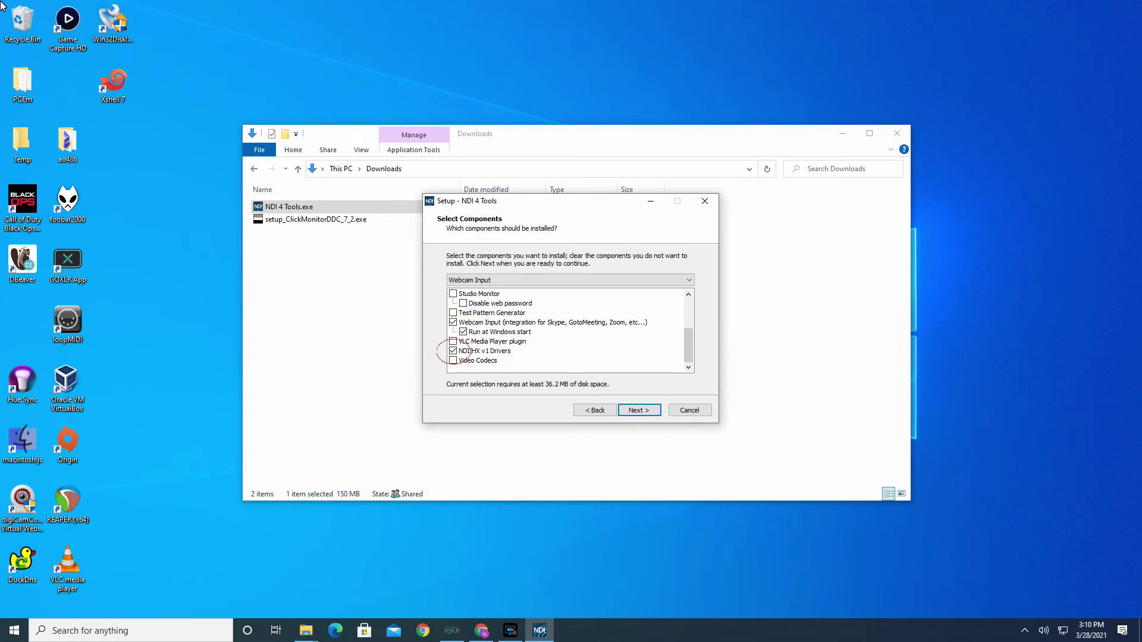
{"action": "key", "text": "Return"}
{"action": "key", "text": "Return"}
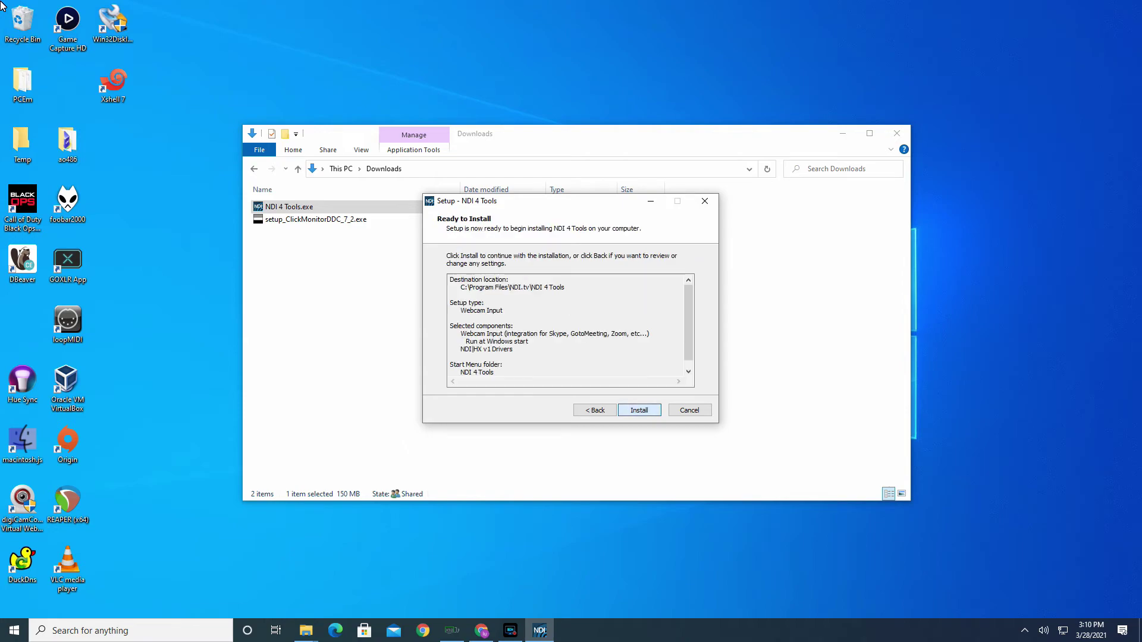
{"action": "key", "text": "Return"}
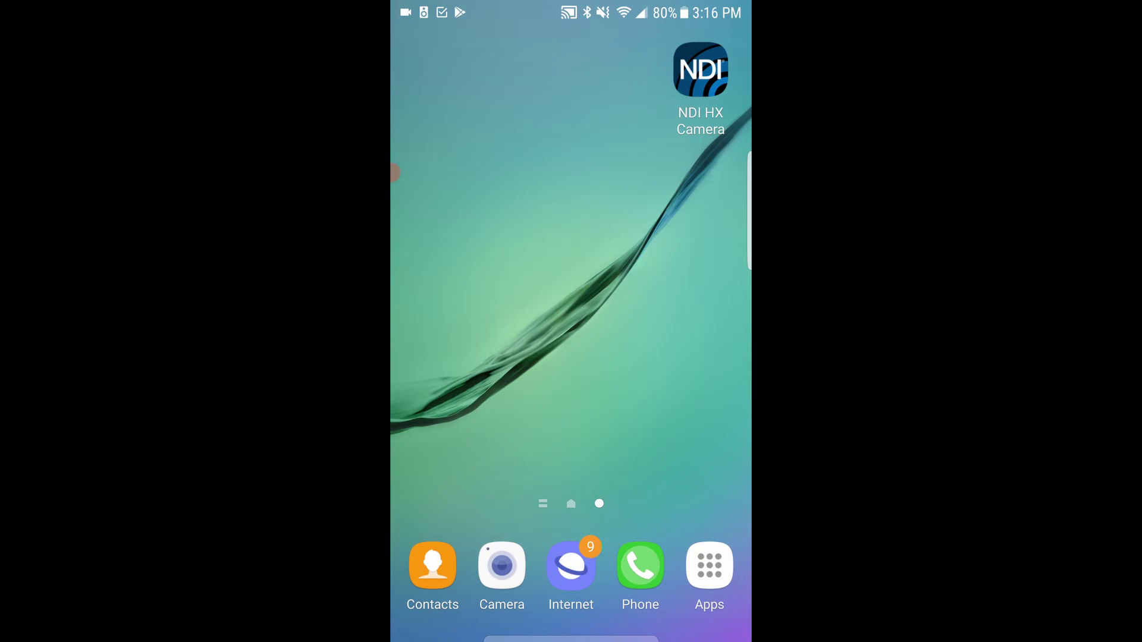
Step: Launch NDI HX Camera from the phone's home screen
{"action": "left_click", "coordinate": [700, 70]}
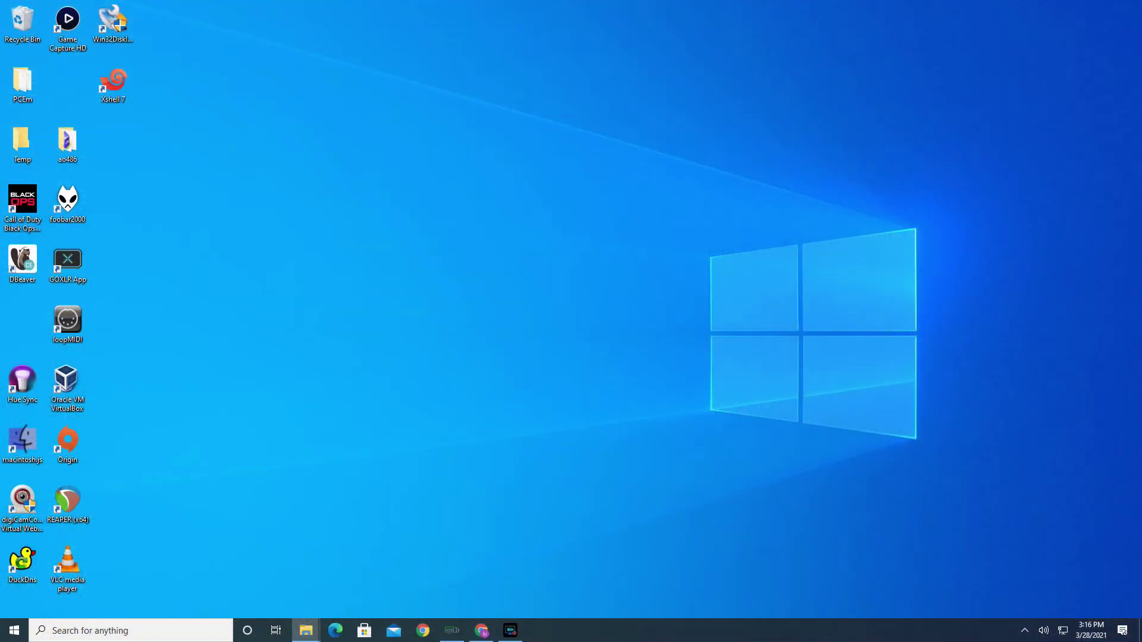
Step: Search Start for 'webcam' and launch NDI Webcam Input
{"action": "left_click", "coordinate": [1025, 631]}
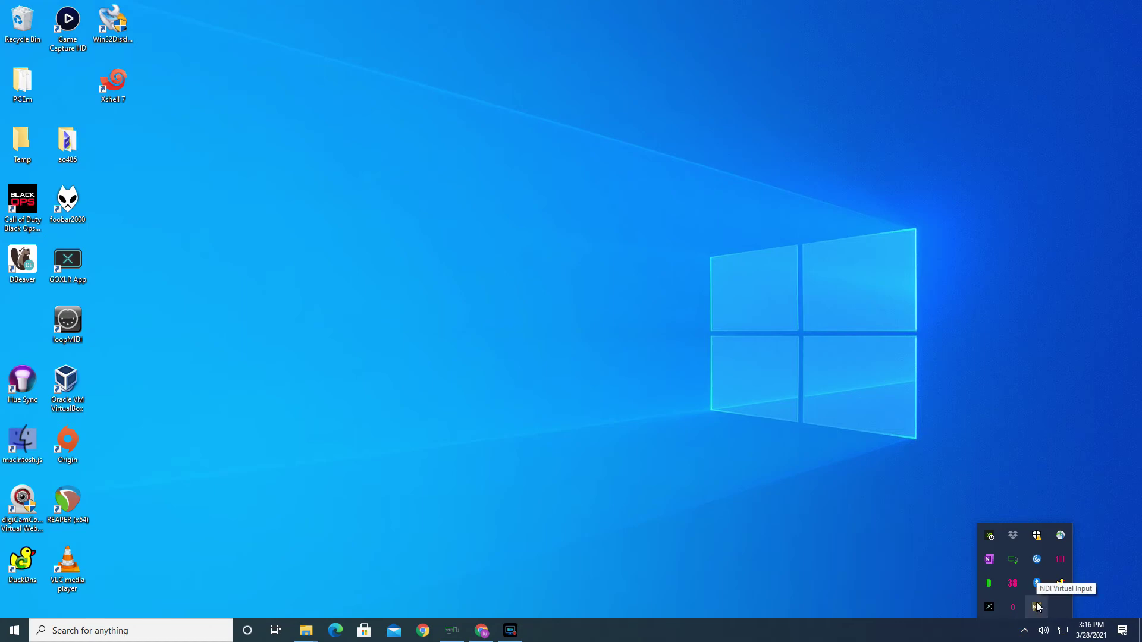
{"action": "left_click", "coordinate": [199, 627]}
{"action": "type", "text": "webcam"}
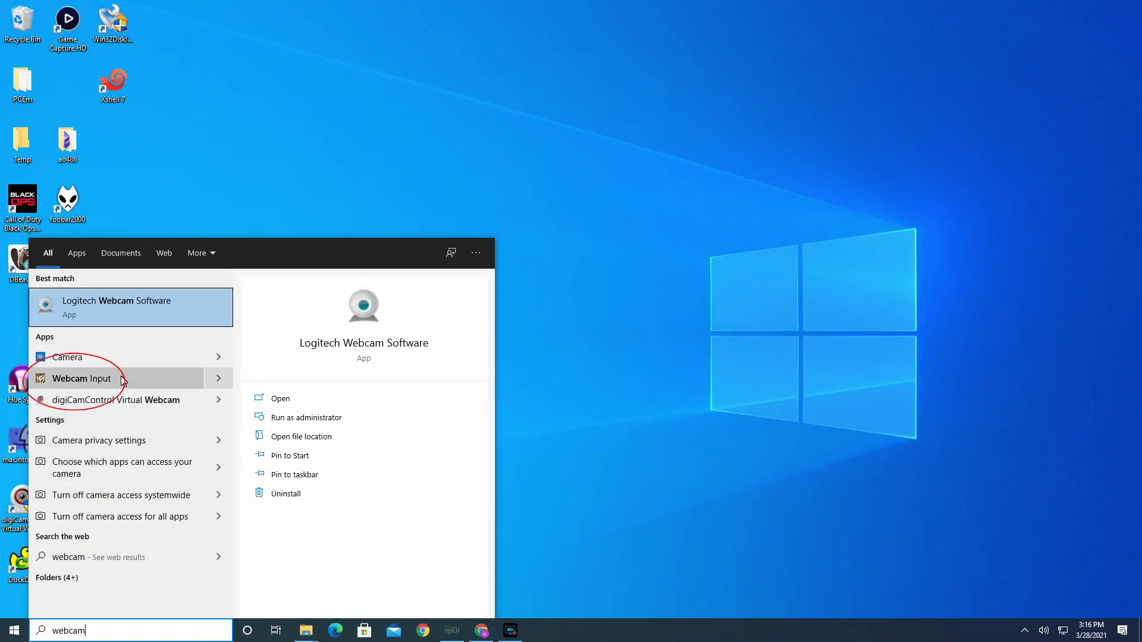
{"action": "left_click", "coordinate": [839, 455]}
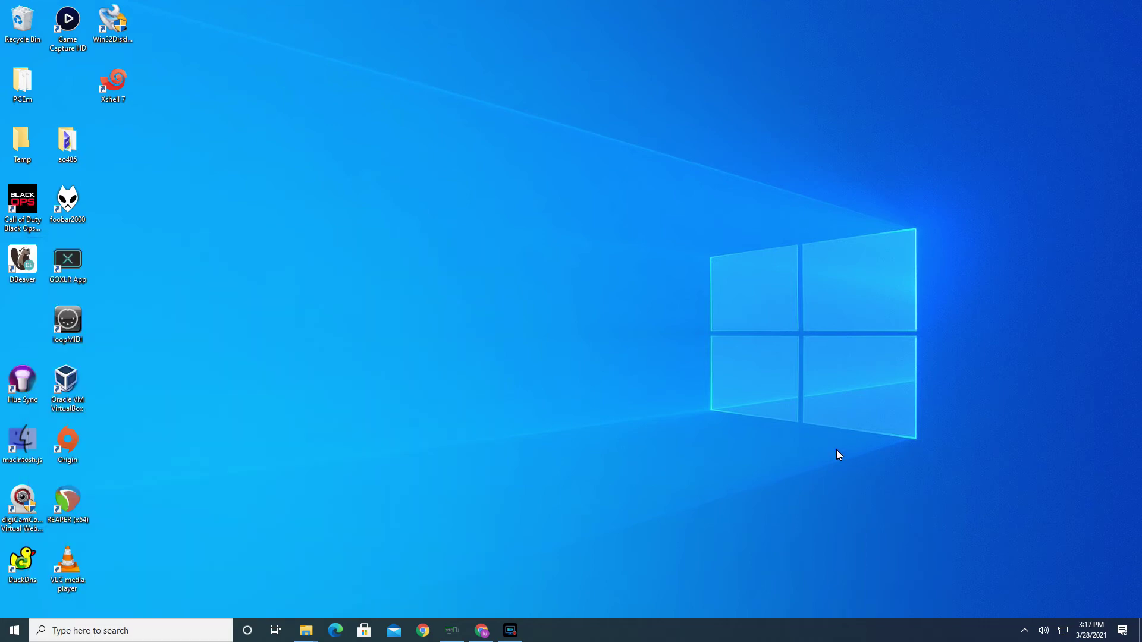
Step: From the Webcam Input tray menu, choose GALAXY-S6-EDGE > NDI HX Camera as the source
{"action": "left_click", "coordinate": [1025, 638]}
{"action": "right_click", "coordinate": [1035, 611]}
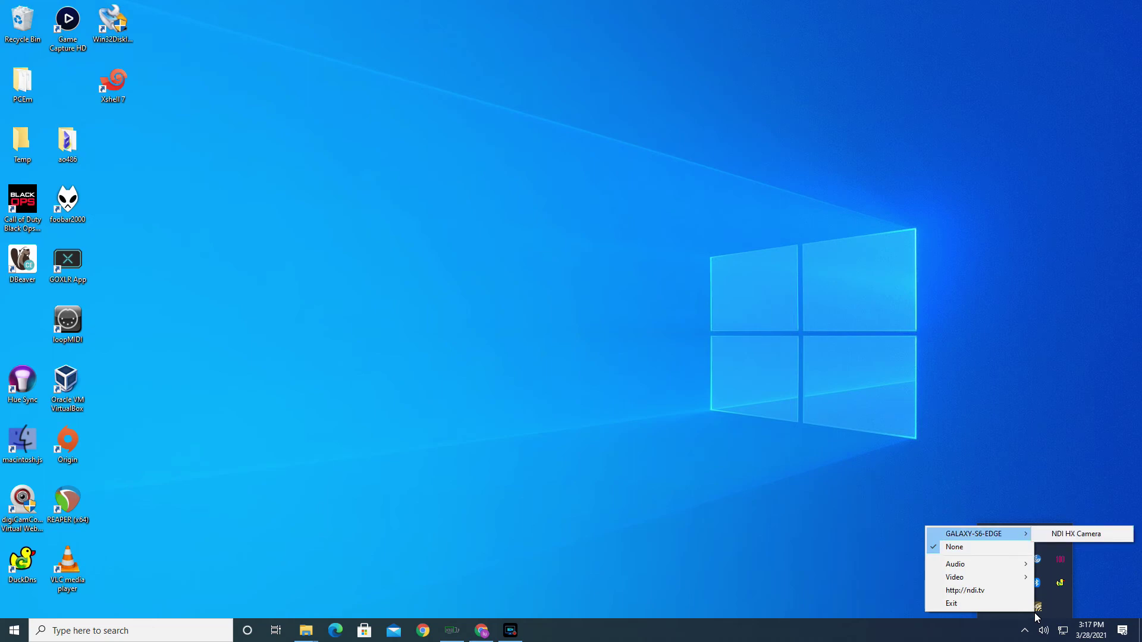
{"action": "key", "text": "Right"}
{"action": "key", "text": "Return"}
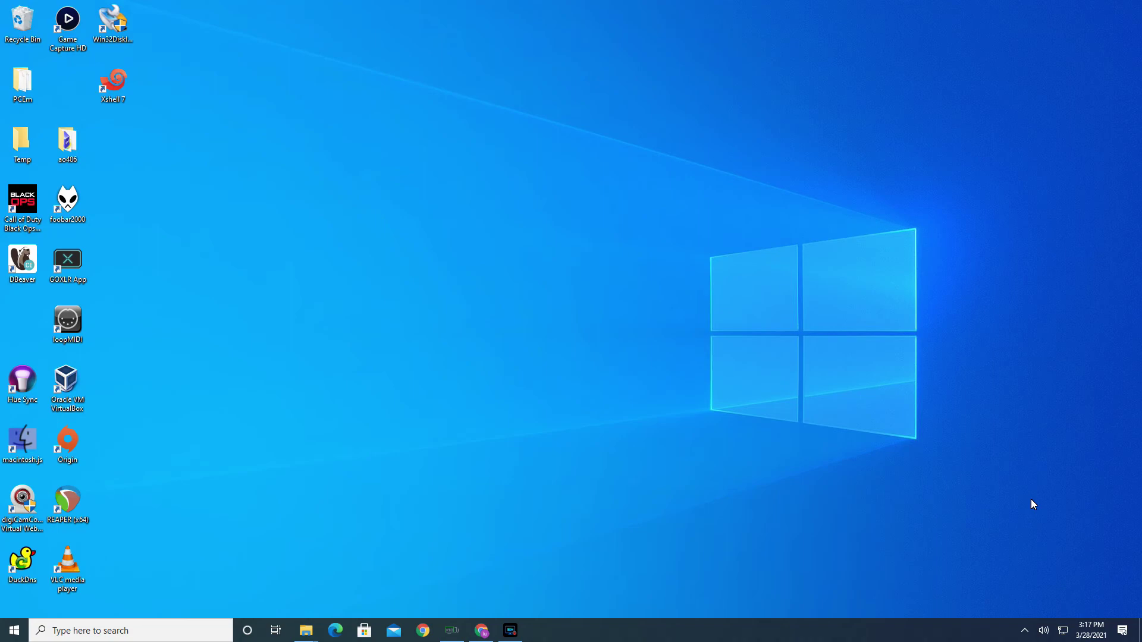
Step: Load webcamtests.com and run the webcam test with NewTek NDI Video selected
{"action": "left_click", "coordinate": [997, 413]}
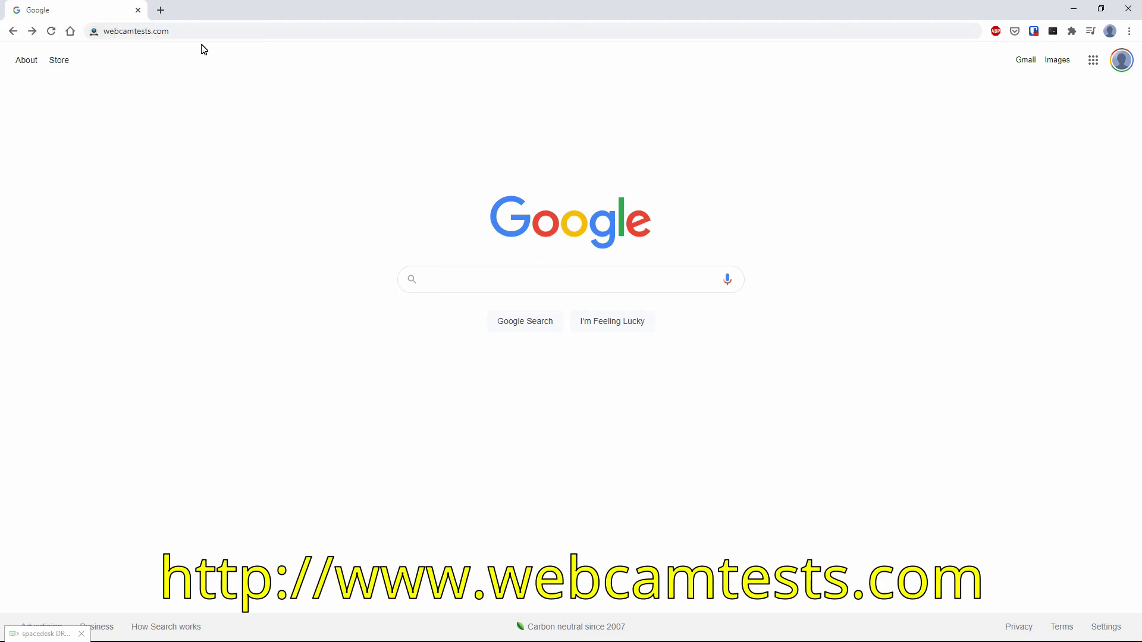
{"action": "left_click", "coordinate": [234, 35]}
{"action": "key", "text": "Return"}
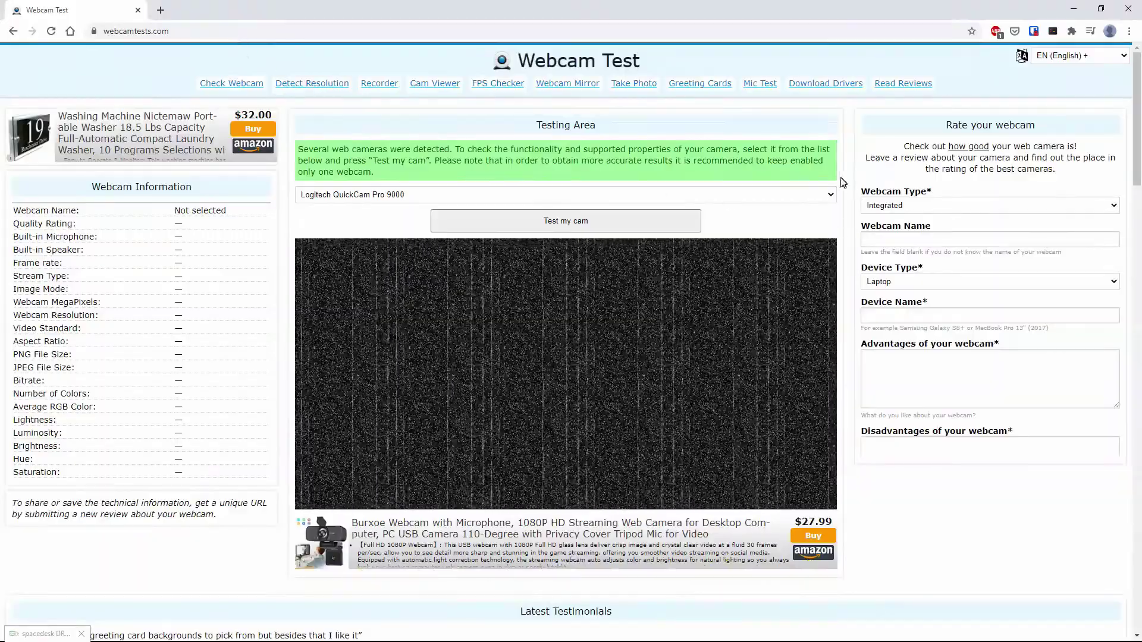
{"action": "left_click", "coordinate": [831, 194]}
{"action": "left_click", "coordinate": [353, 256]}
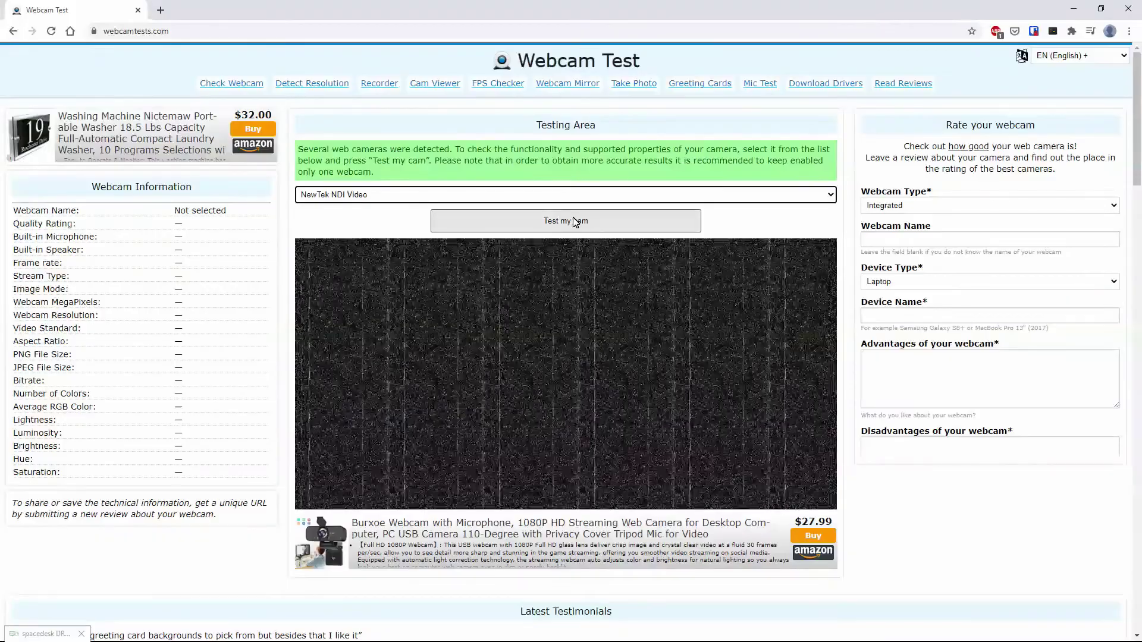
{"action": "left_click", "coordinate": [574, 222]}
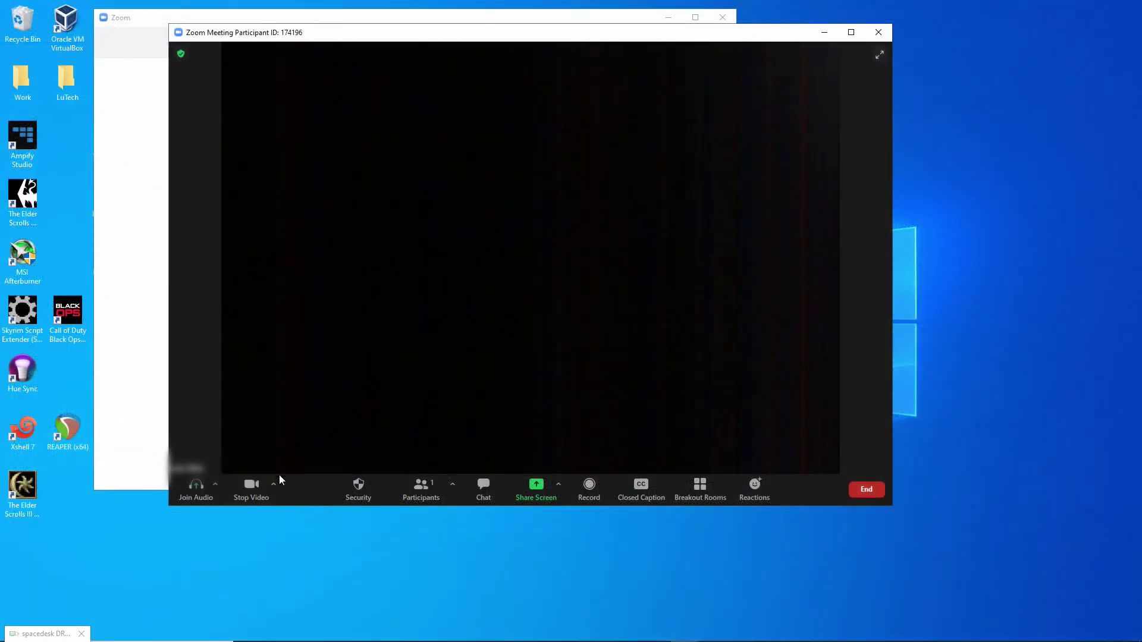
Step: Pick NewTek NDI Video from the Stop Video camera list in the Zoom meeting
{"action": "left_click", "coordinate": [273, 483]}
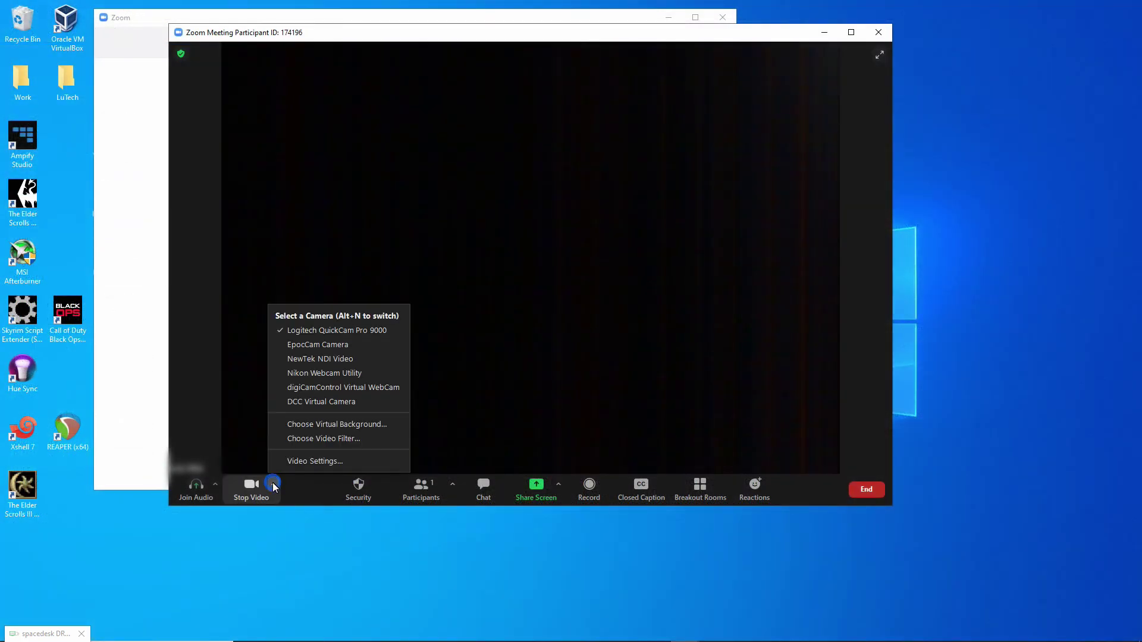
{"action": "left_click", "coordinate": [315, 360]}
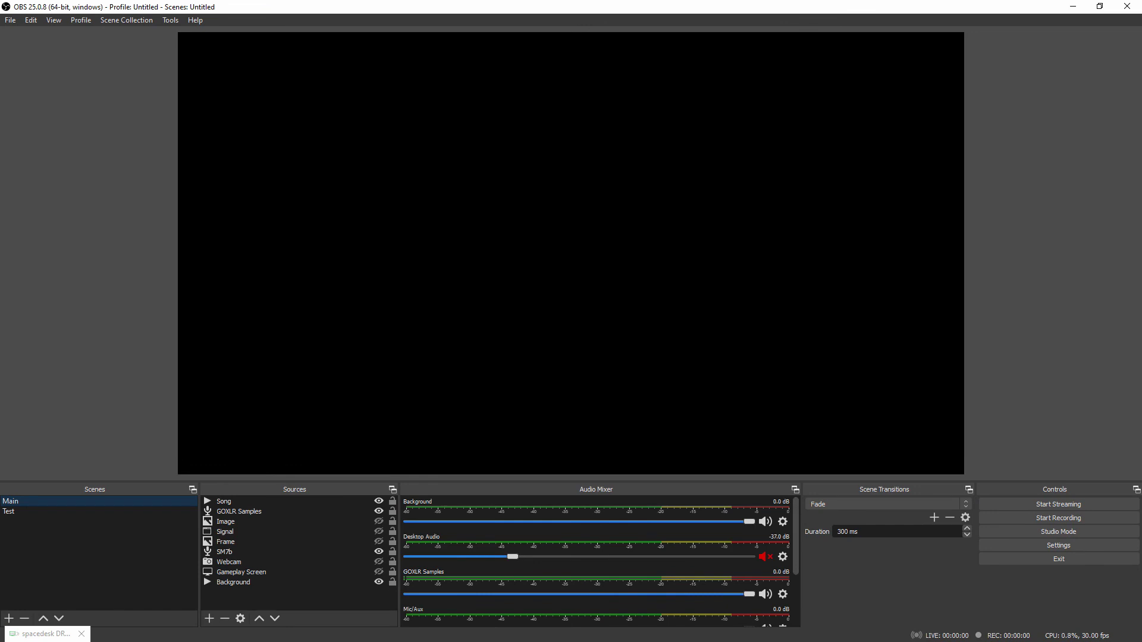
Step: Set the Device property of OBS's Webcam source to NewTek NDI Video
{"action": "left_click", "coordinate": [231, 563]}
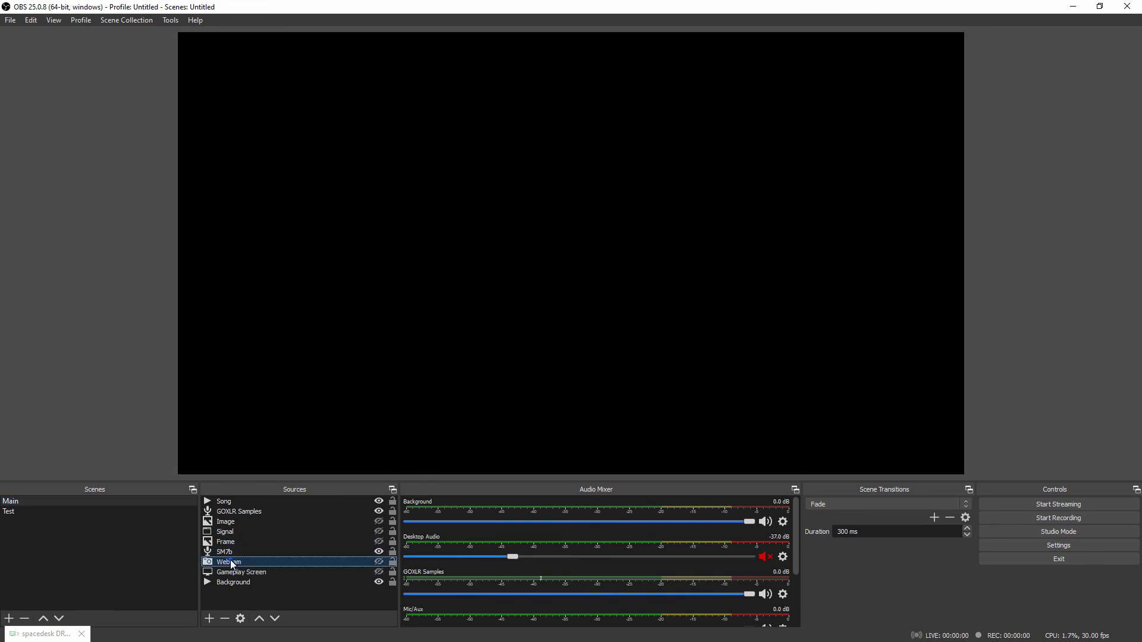
{"action": "double_click", "coordinate": [231, 562]}
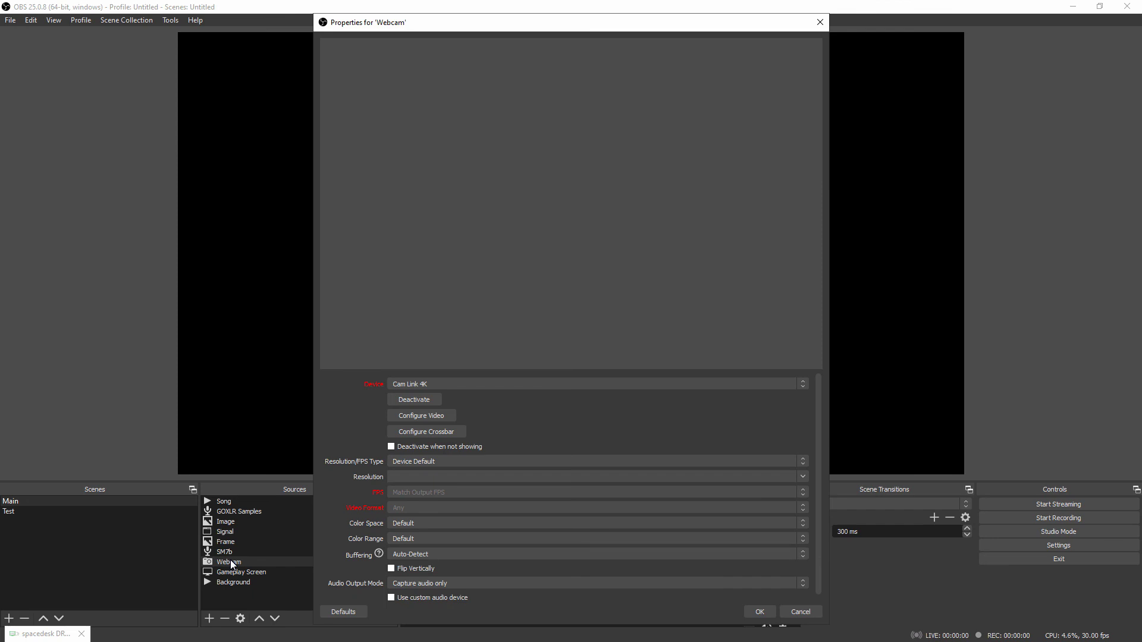
{"action": "left_click", "coordinate": [803, 384]}
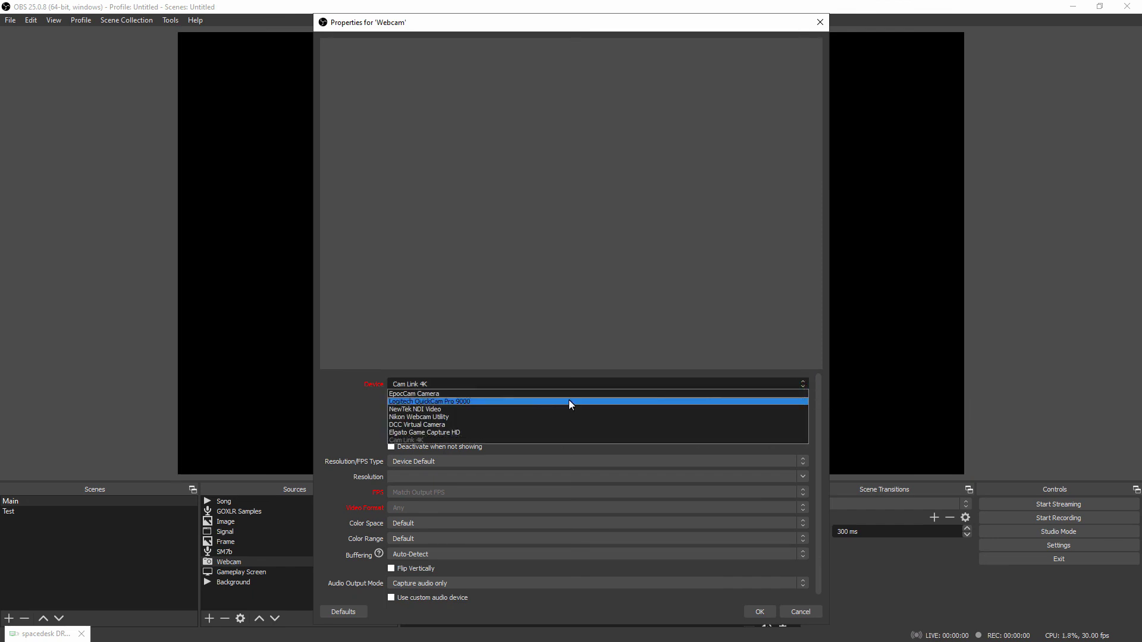
{"action": "left_click", "coordinate": [462, 409]}
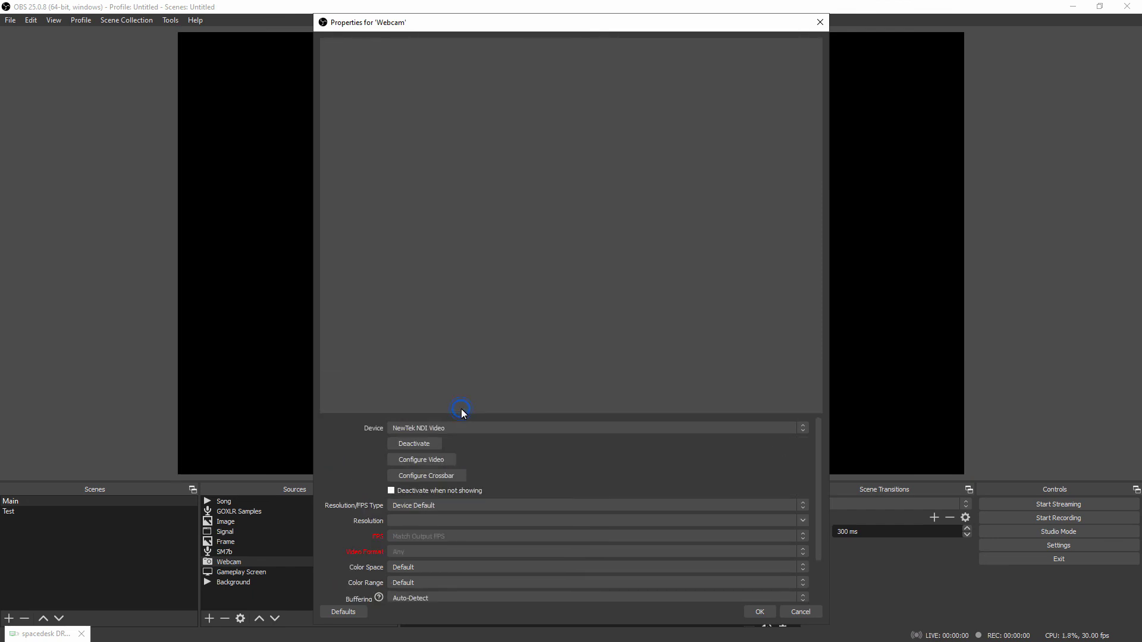